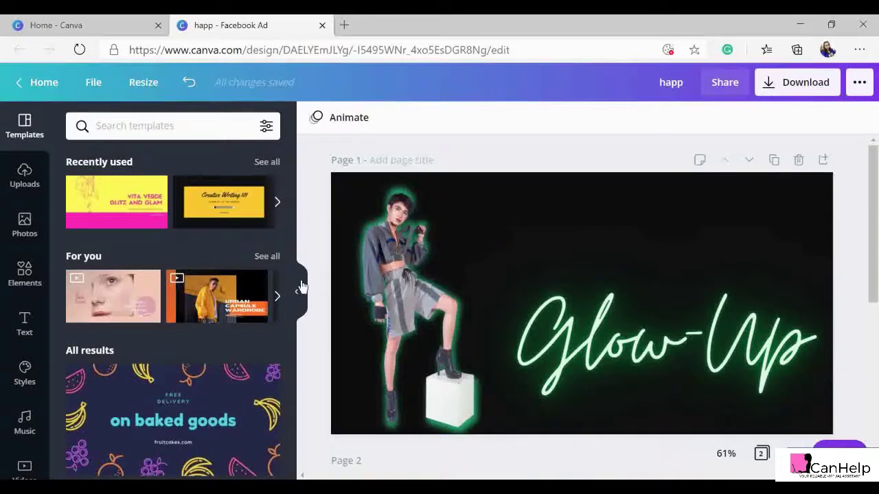
# Collapse the template list and examine the green glow around the model and the Glow-Up lettering on page 1.
pyautogui.click(301, 287)
pyautogui.scroll(-2, 315, 182)
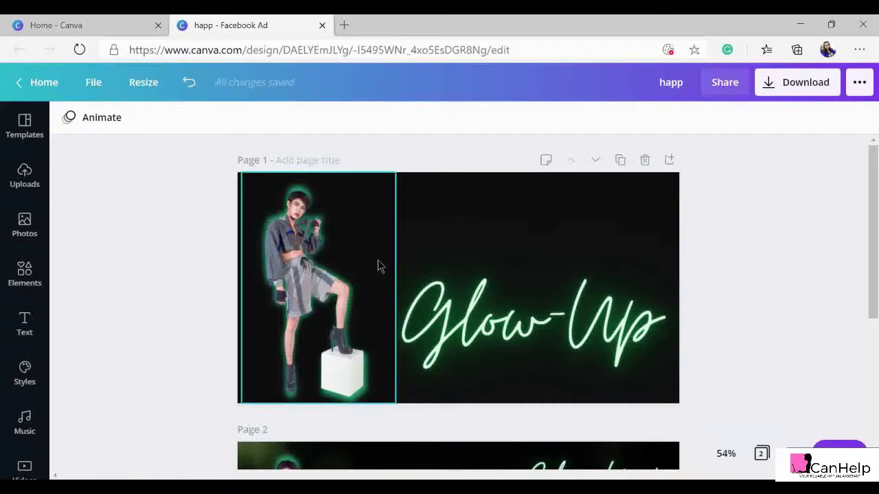
pyautogui.scroll(1, 383, 266)
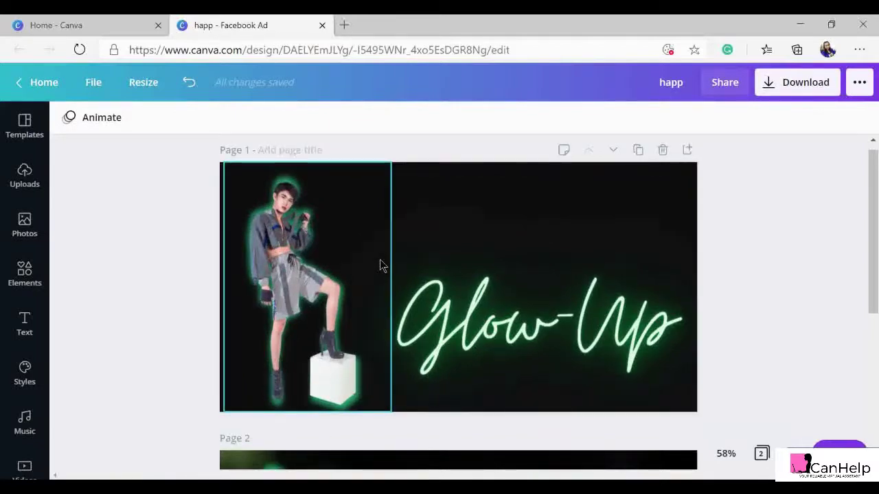
pyautogui.scroll(1, 383, 267)
pyautogui.scroll(4, 274, 199)
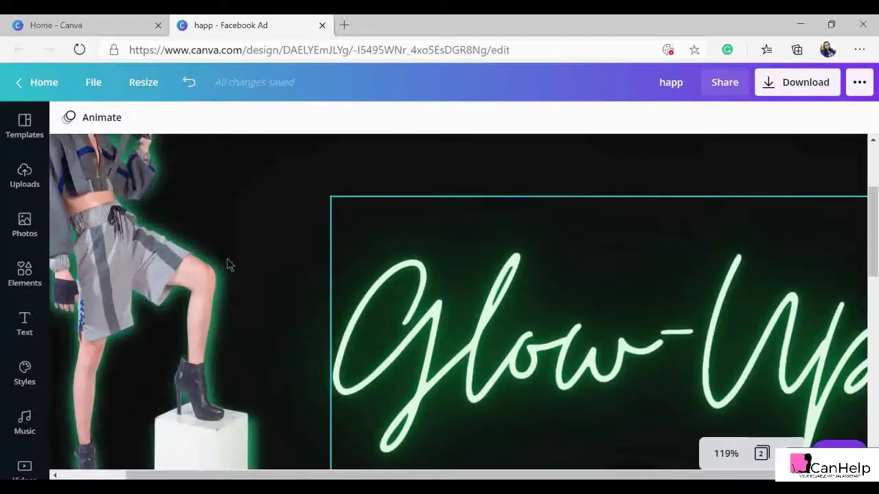
pyautogui.scroll(3, 229, 275)
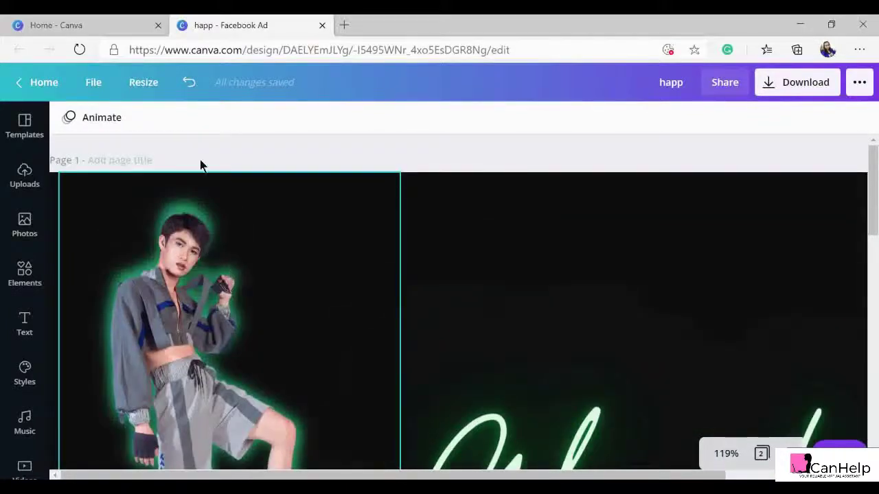
pyautogui.scroll(-2, 148, 261)
pyautogui.scroll(-2, 184, 348)
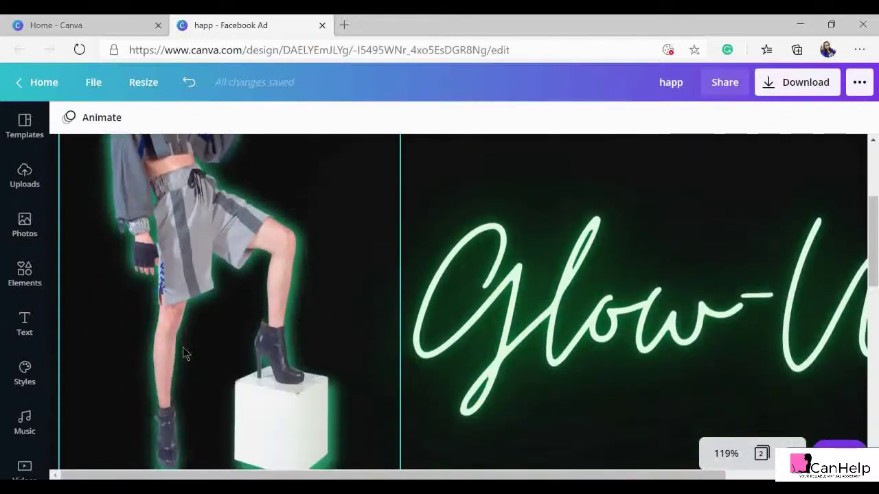
pyautogui.scroll(-2, 183, 355)
pyautogui.scroll(1, 229, 337)
pyautogui.click(478, 304)
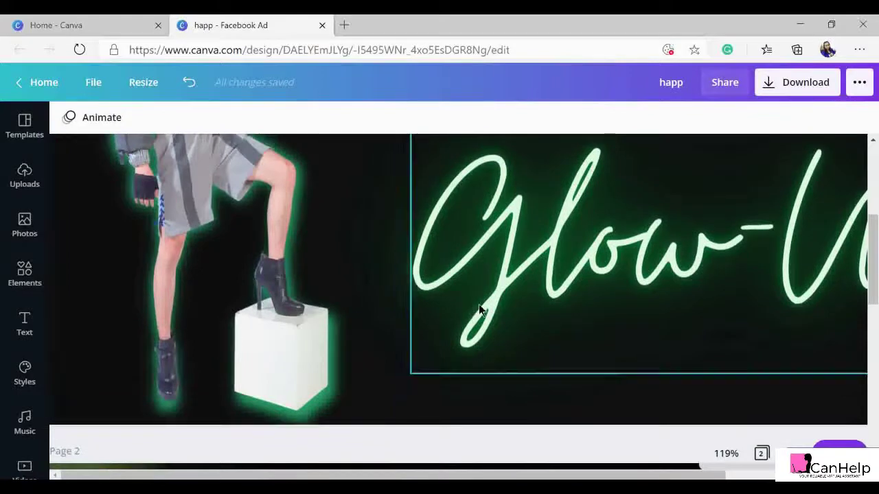
pyautogui.scroll(2, 327, 245)
pyautogui.scroll(2, 328, 245)
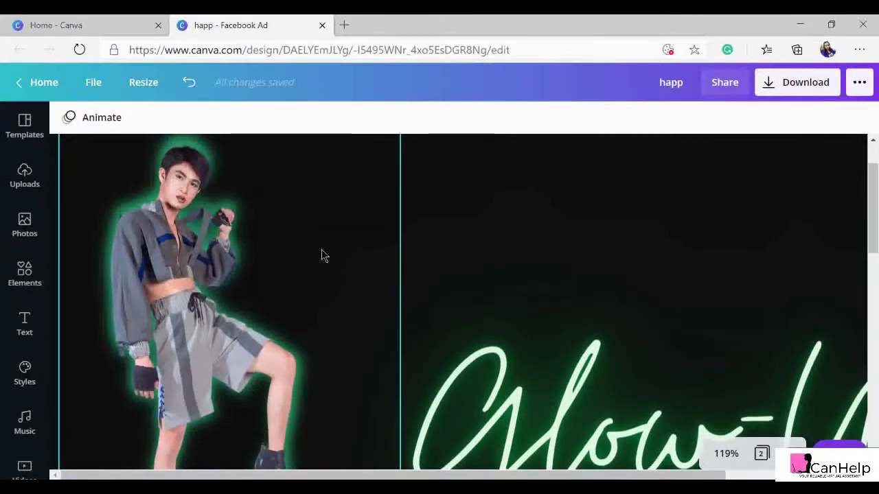
pyautogui.scroll(-3, 324, 256)
pyautogui.keyDown('ctrl'); pyautogui.scroll(-3, 324, 255); pyautogui.keyUp('ctrl')
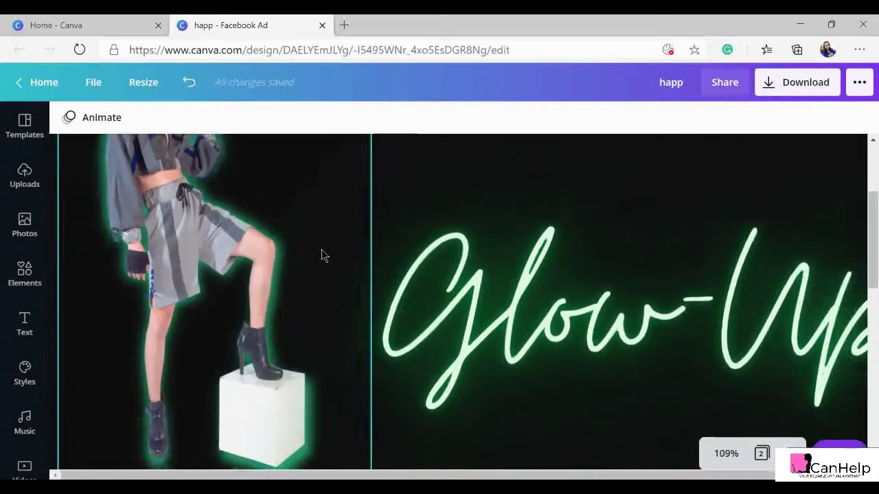
pyautogui.keyDown('ctrl'); pyautogui.scroll(-1, 322, 255); pyautogui.keyUp('ctrl')
pyautogui.scroll(-2, 323, 254)
# Examine the page 2 design with the glowing model, smoke background and Glow-Up! title, comparing it with page 1.
pyautogui.scroll(1, 323, 255)
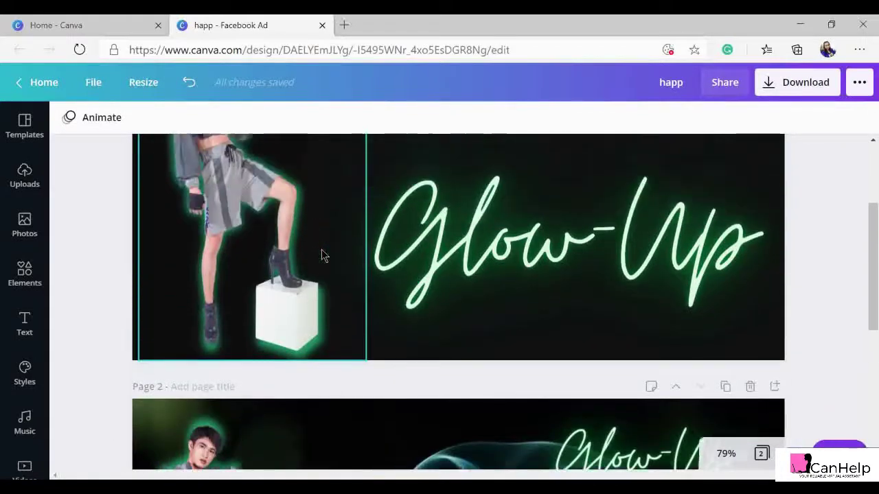
pyautogui.scroll(-1, 323, 255)
pyautogui.scroll(-3, 322, 254)
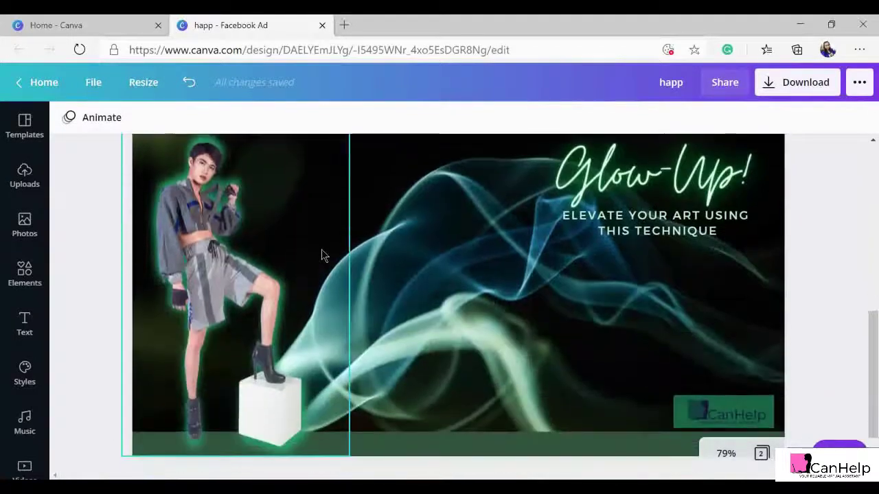
pyautogui.scroll(1, 322, 256)
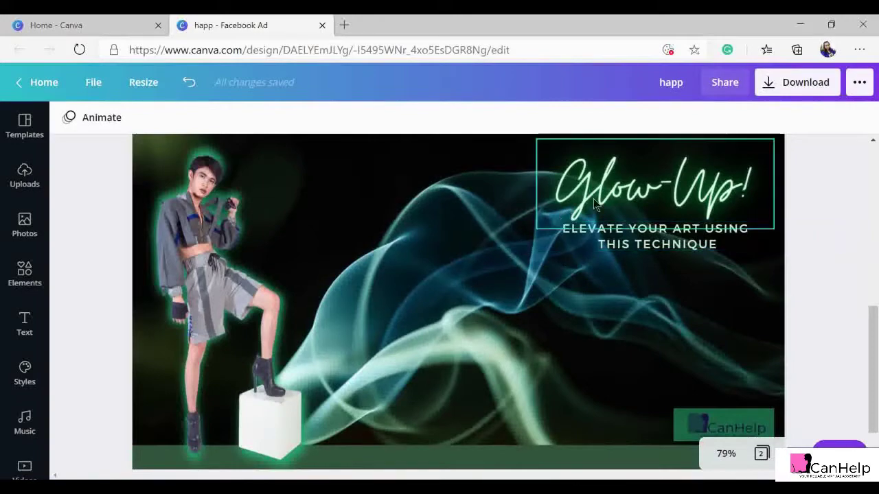
pyautogui.scroll(3, 336, 320)
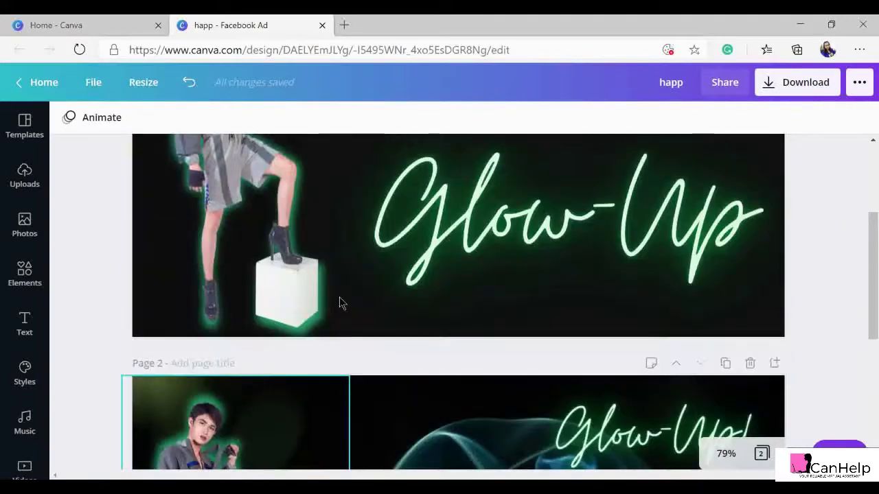
pyautogui.scroll(-4, 339, 302)
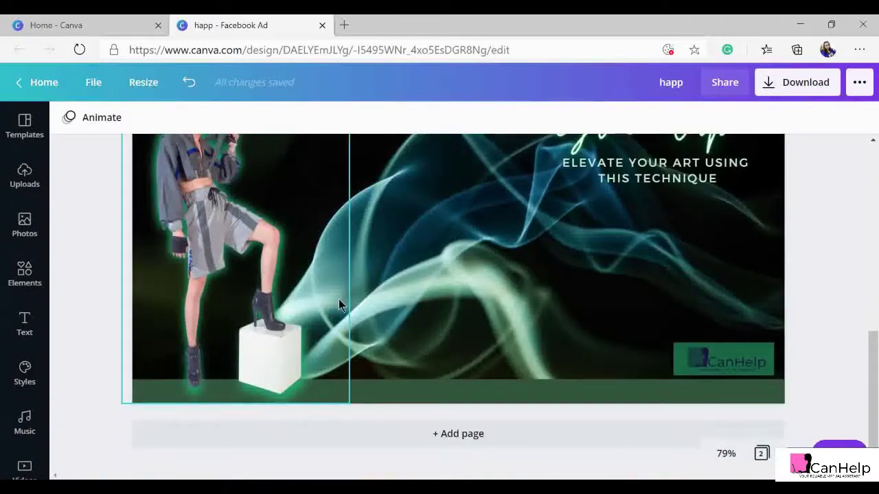
pyautogui.scroll(-5, 652, 286)
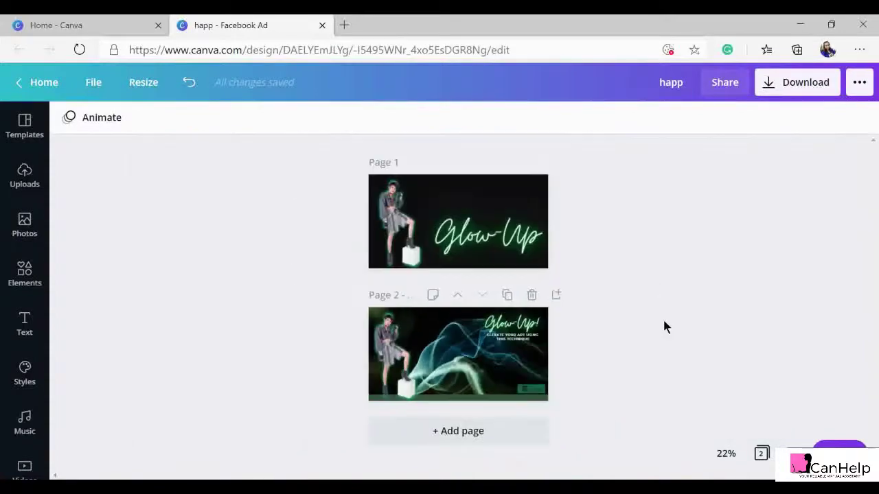
# Add a new blank page after page 2 of the design.
pyautogui.scroll(5, 663, 327)
pyautogui.scroll(-2, 664, 326)
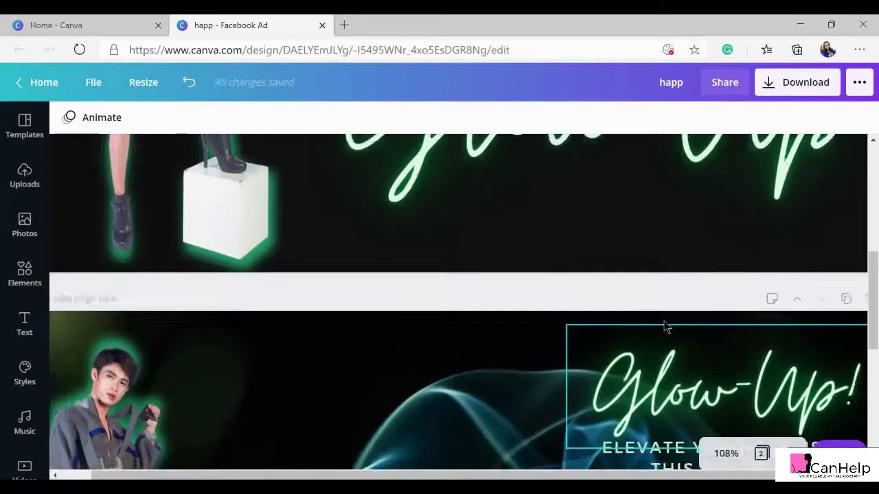
pyautogui.scroll(-5, 664, 327)
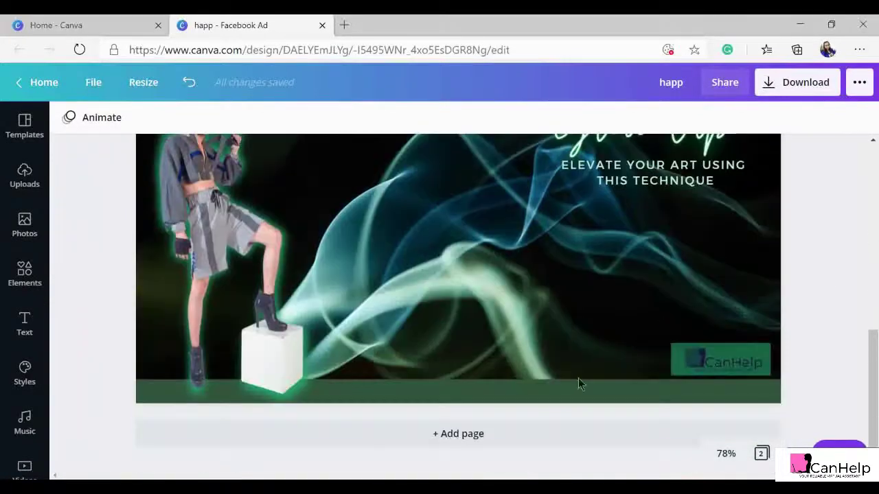
pyautogui.click(471, 440)
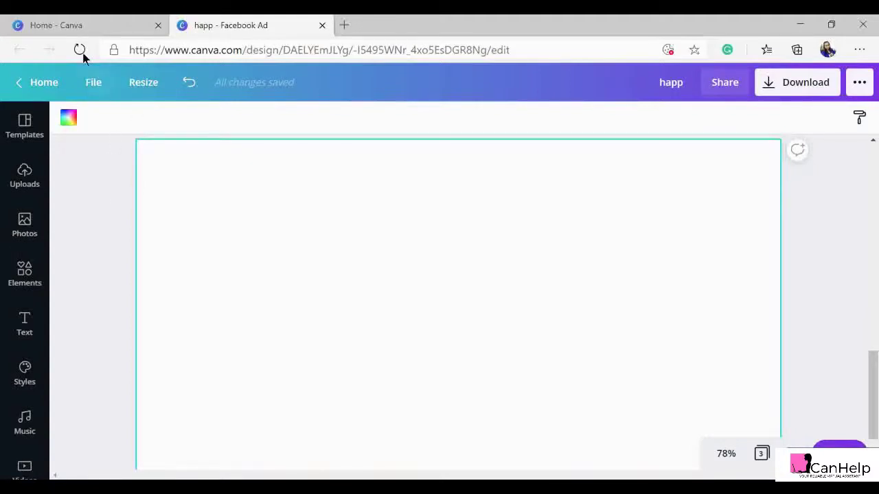
# Search the Canva home page for "facebook ad" using the recent search, check the blank Facebook Ad option, and return to the happ design.
pyautogui.click(60, 21)
pyautogui.moveTo(148, 88)
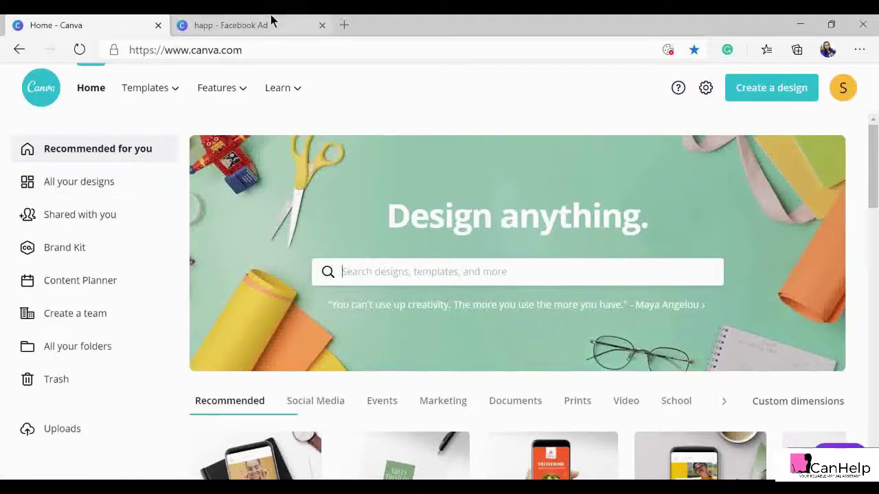
pyautogui.click(425, 275)
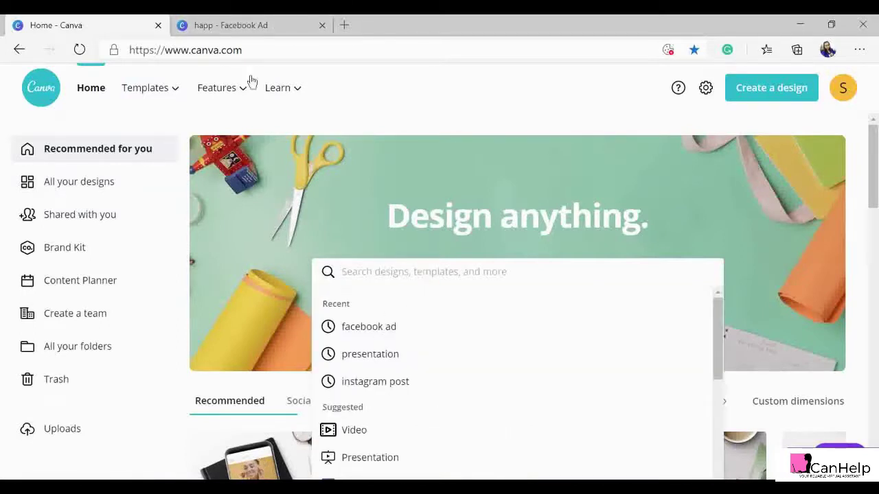
pyautogui.click(248, 29)
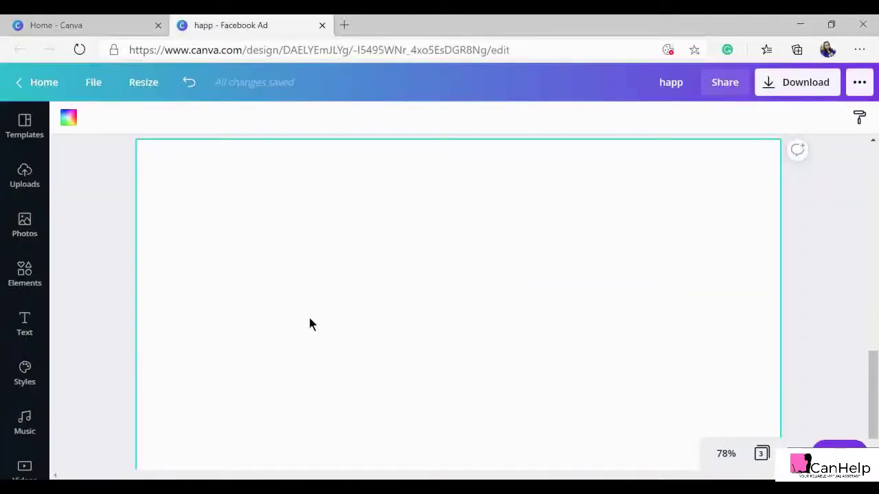
pyautogui.click(52, 19)
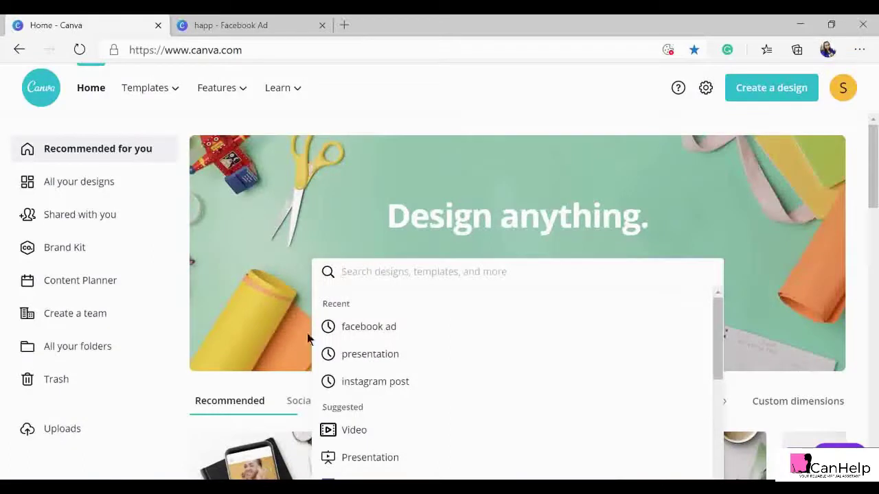
pyautogui.click(360, 328)
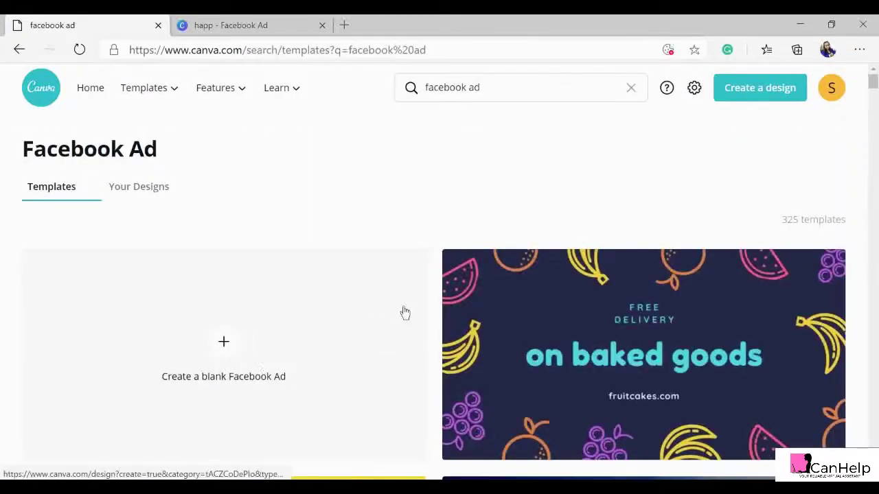
pyautogui.scroll(-1, 312, 351)
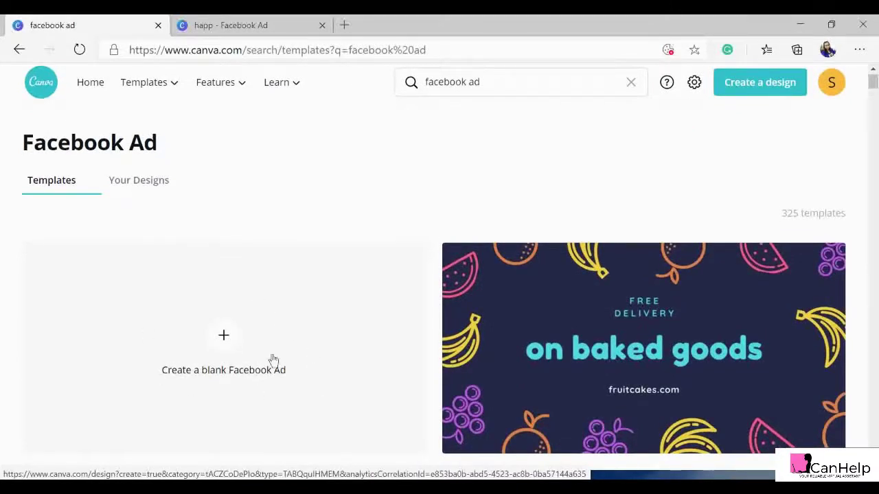
pyautogui.click(205, 22)
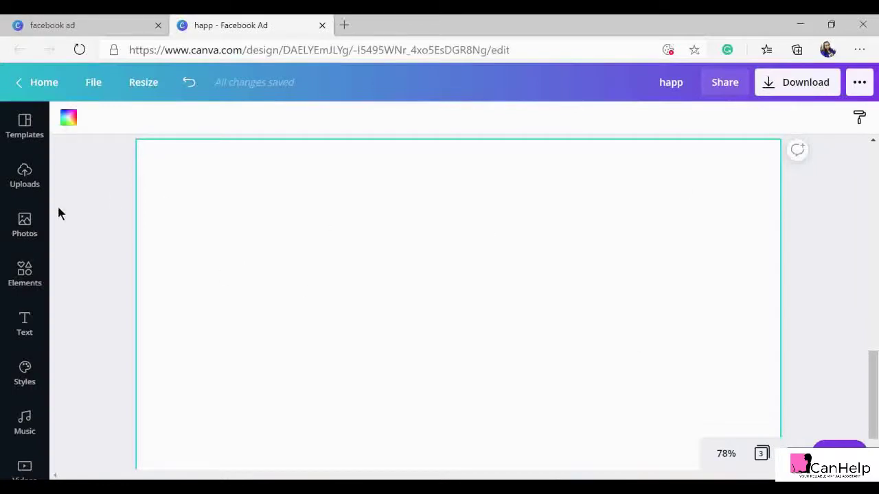
# Add the Pexels and Pixabay image apps to the editor and show the Pexels photos.
pyautogui.scroll(-3, 2, 410)
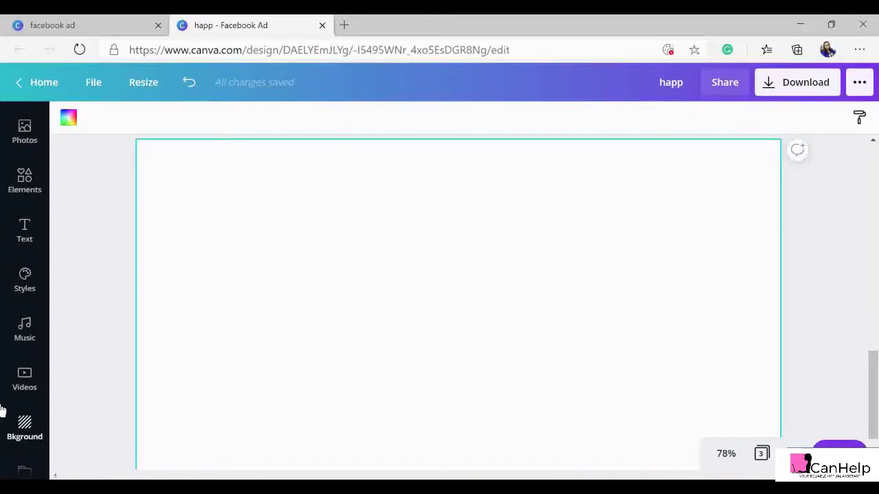
pyautogui.scroll(-4, 2, 410)
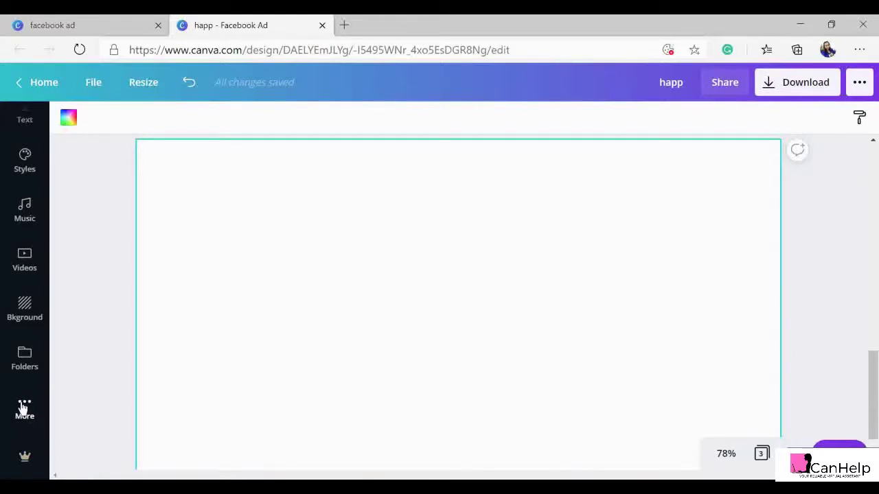
pyautogui.click(22, 408)
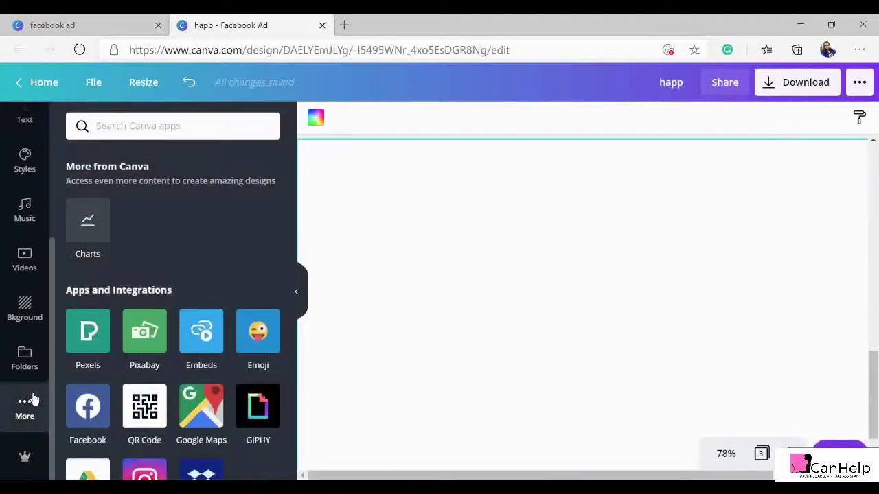
pyautogui.click(91, 336)
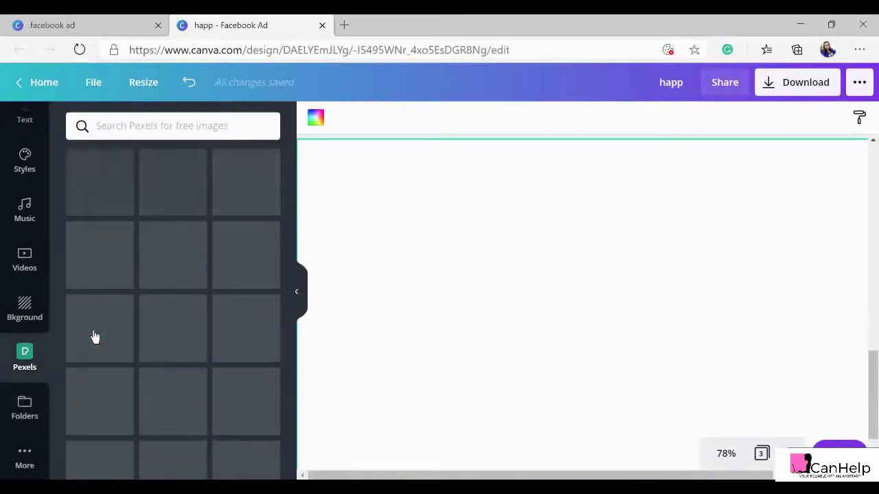
pyautogui.click(25, 453)
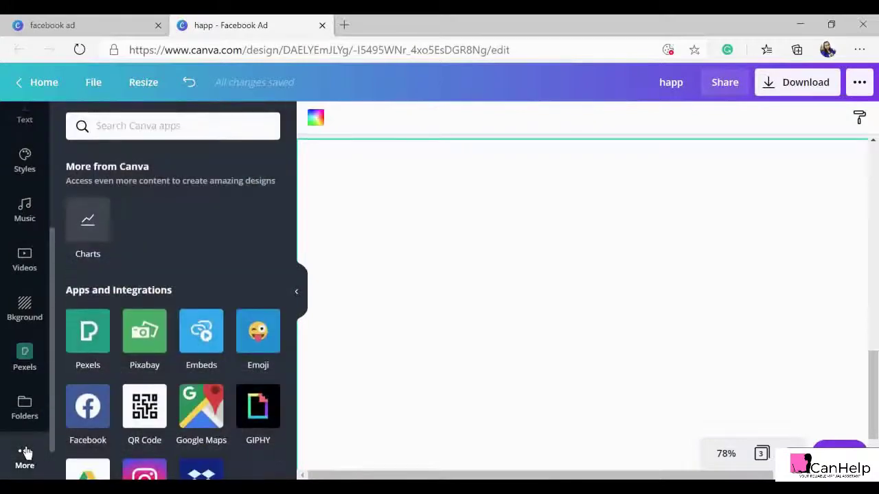
pyautogui.click(135, 341)
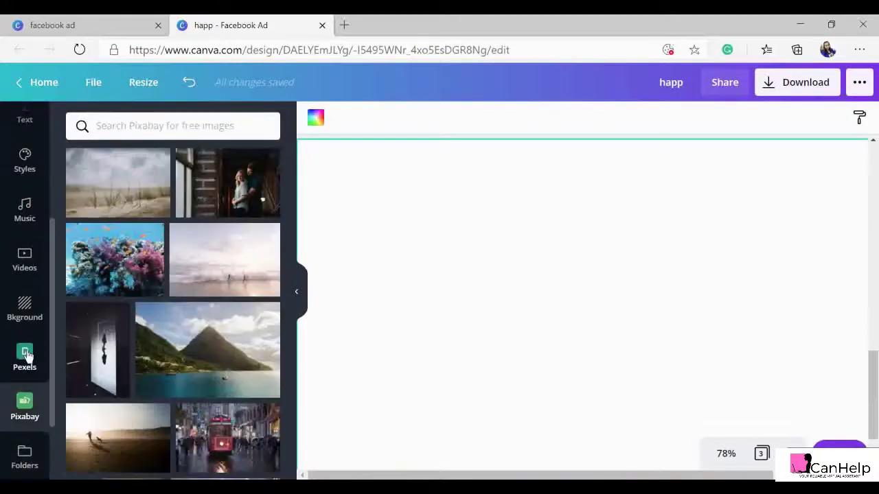
pyautogui.click(26, 357)
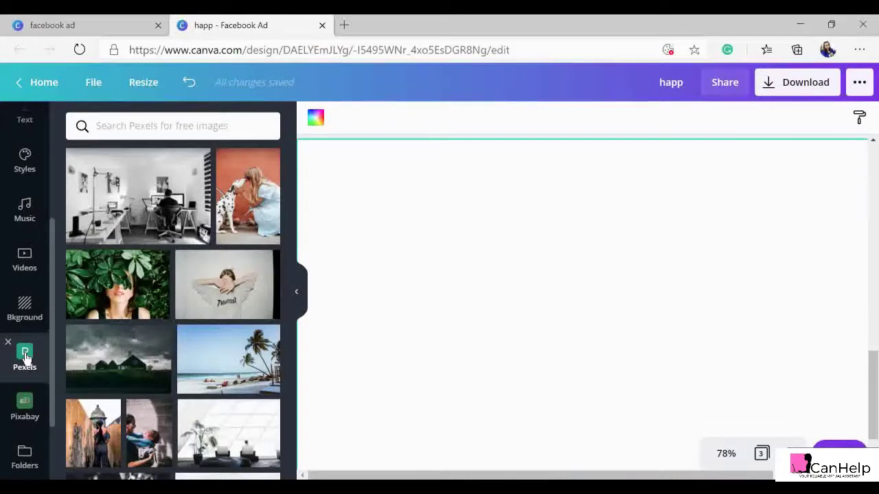
# Look through the uploaded images and the Pixabay photo collection.
pyautogui.scroll(3, 20, 213)
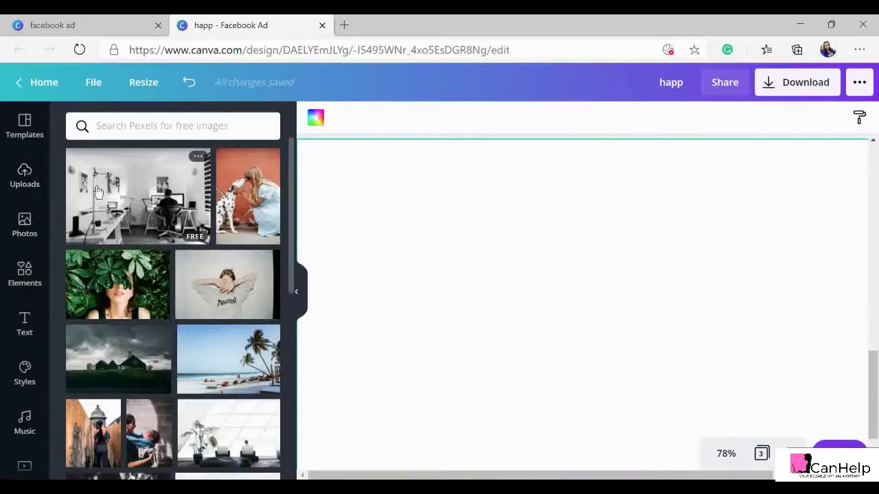
pyautogui.click(34, 180)
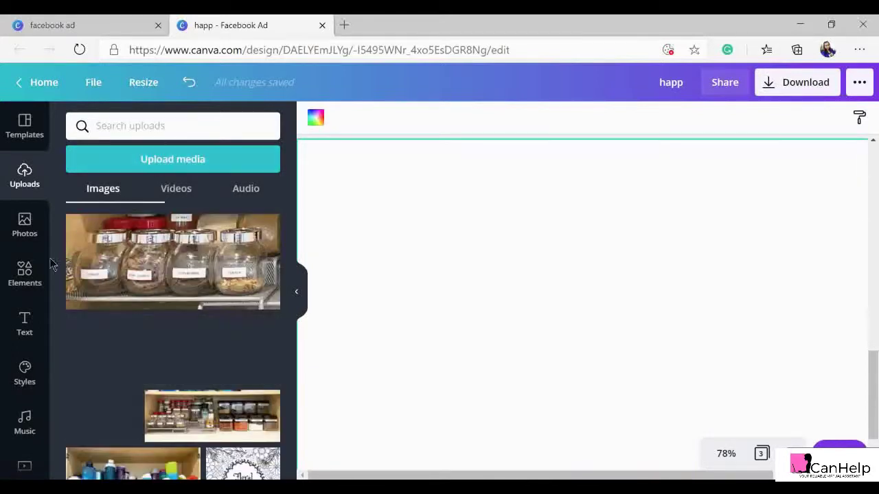
pyautogui.scroll(-3, 27, 367)
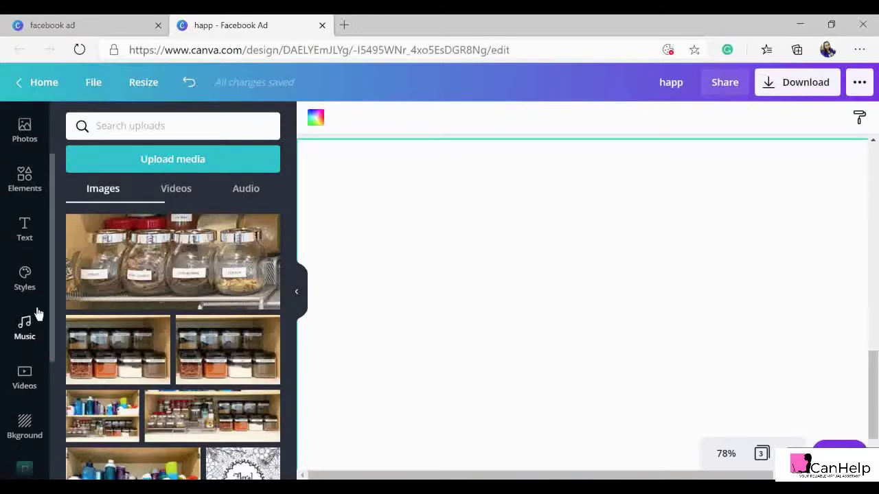
pyautogui.scroll(-2, 26, 406)
pyautogui.click(25, 422)
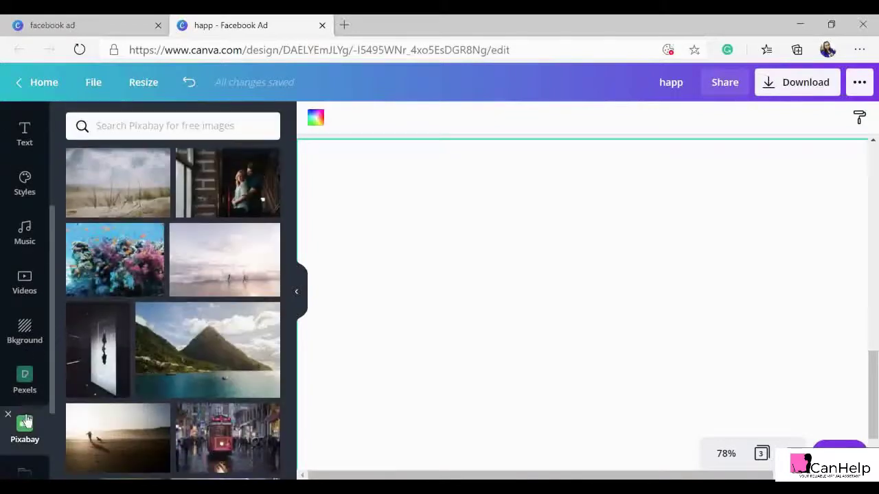
# Search the Pexels photos for "fashion model" and insert the portrait of the model resting one foot on a white cube.
pyautogui.click(24, 376)
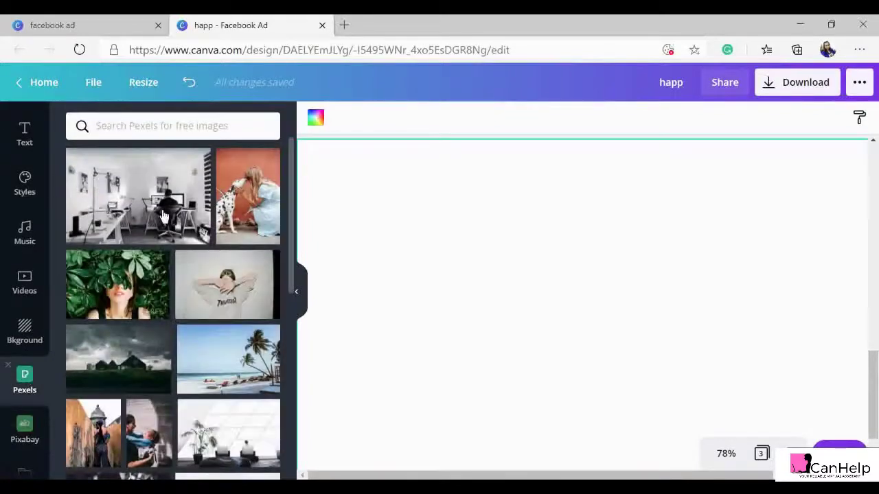
pyautogui.click(193, 138)
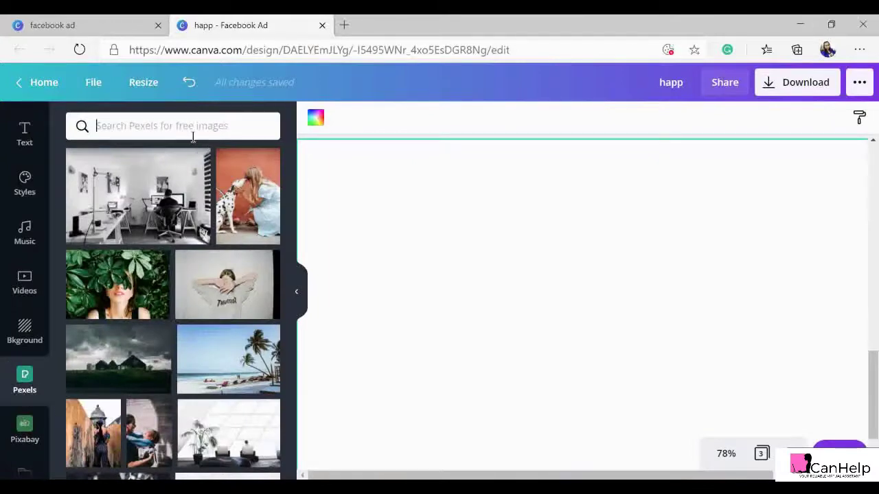
pyautogui.write('fashion model')
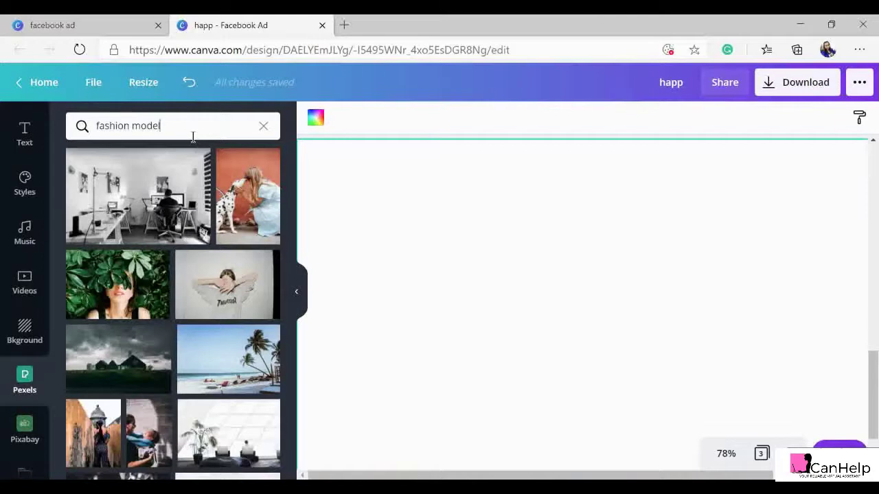
pyautogui.press('Return')
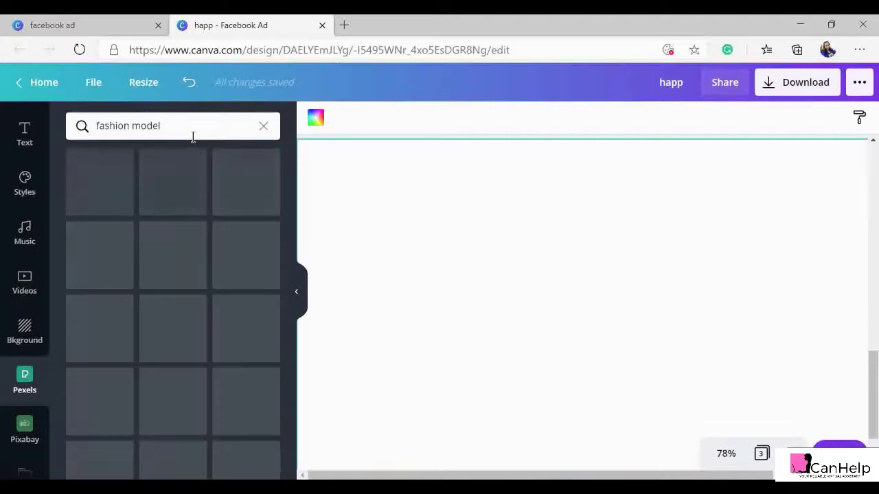
pyautogui.scroll(-4, 175, 352)
pyautogui.scroll(-5, 175, 352)
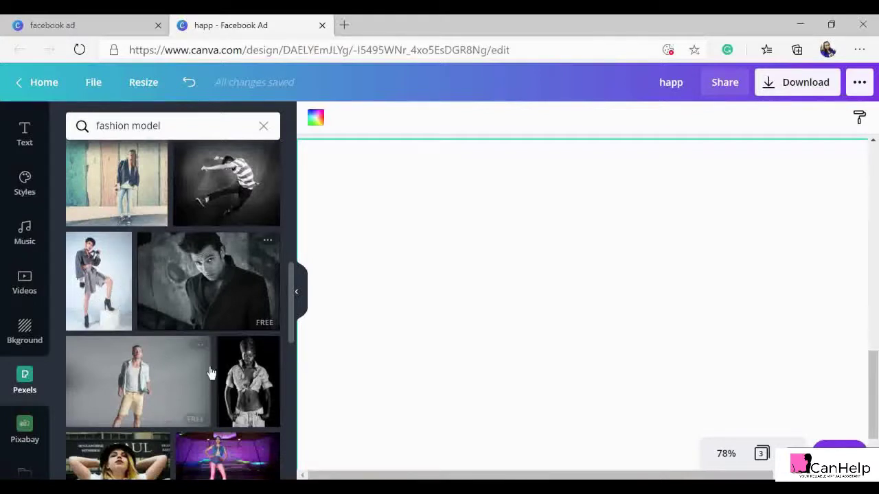
pyautogui.click(88, 280)
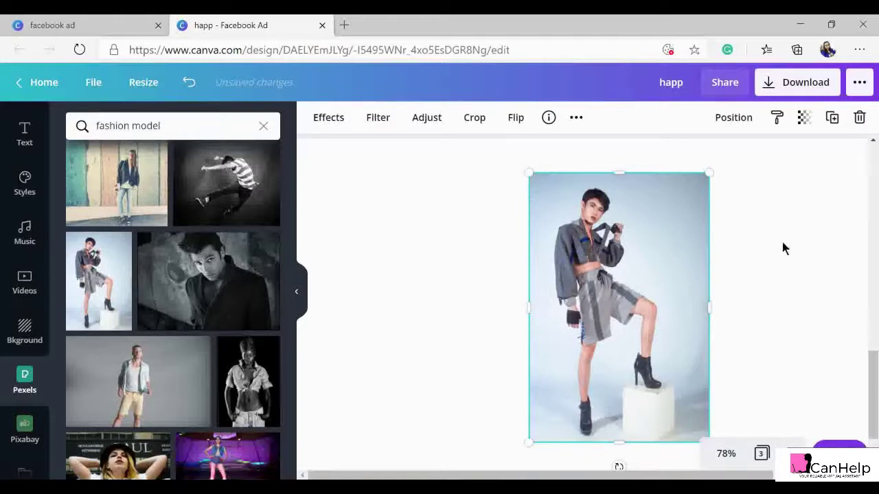
# Move the model photo to the left part of the page and enlarge it slightly to nearly the full page height.
pyautogui.moveTo(637, 251); pyautogui.dragTo(435, 236)
pyautogui.click(670, 212)
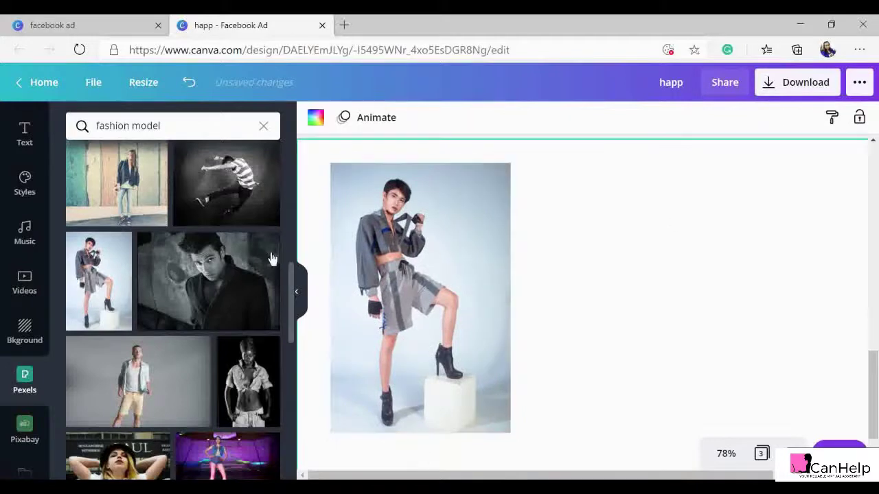
pyautogui.click(299, 291)
pyautogui.click(299, 292)
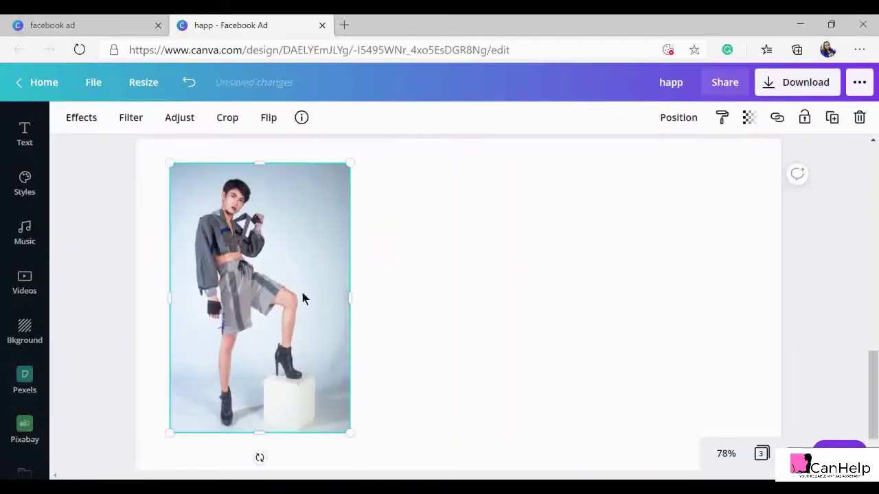
pyautogui.moveTo(350, 432); pyautogui.dragTo(365, 454)
pyautogui.moveTo(332, 383); pyautogui.dragTo(330, 376)
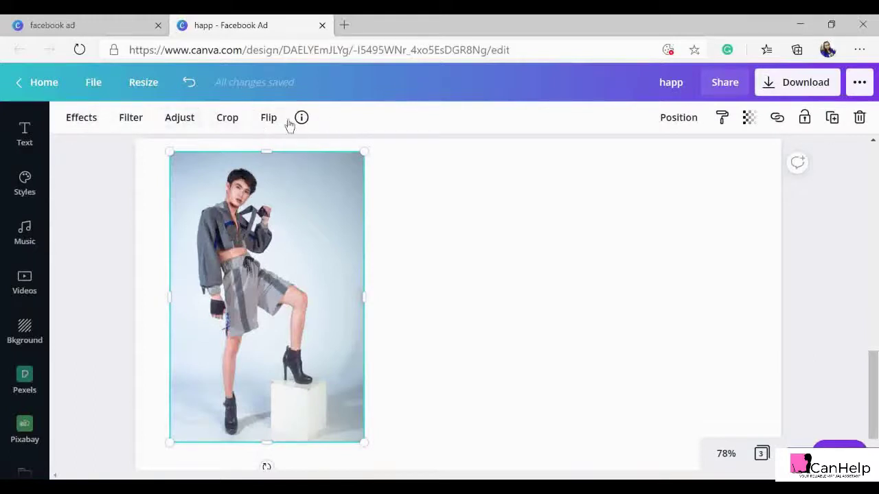
# Remove the background of the model photo with the Background Remover.
pyautogui.click(80, 118)
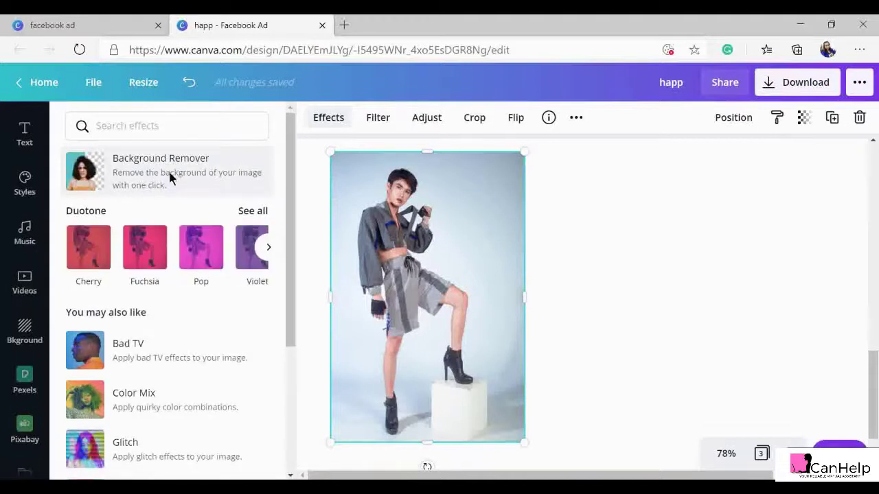
pyautogui.click(170, 175)
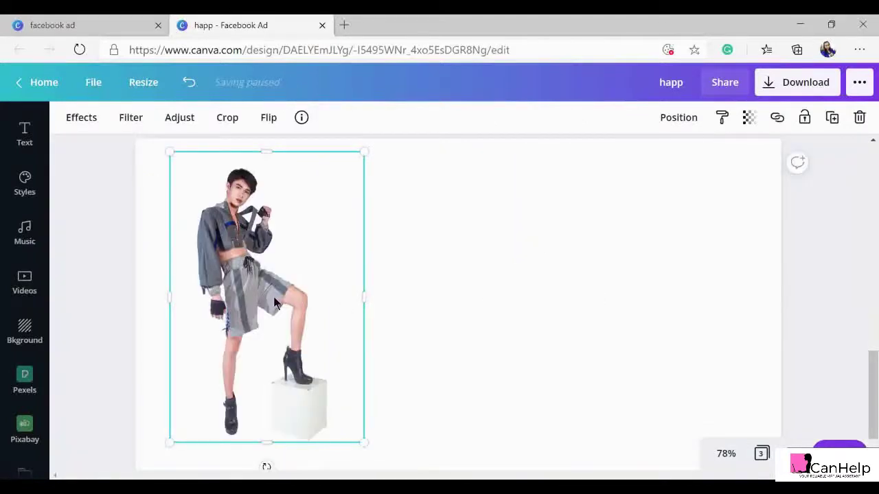
pyautogui.click(440, 231)
# Duplicate the cut-out model and place the copy directly beside the original, aligned at the same height.
pyautogui.click(257, 269)
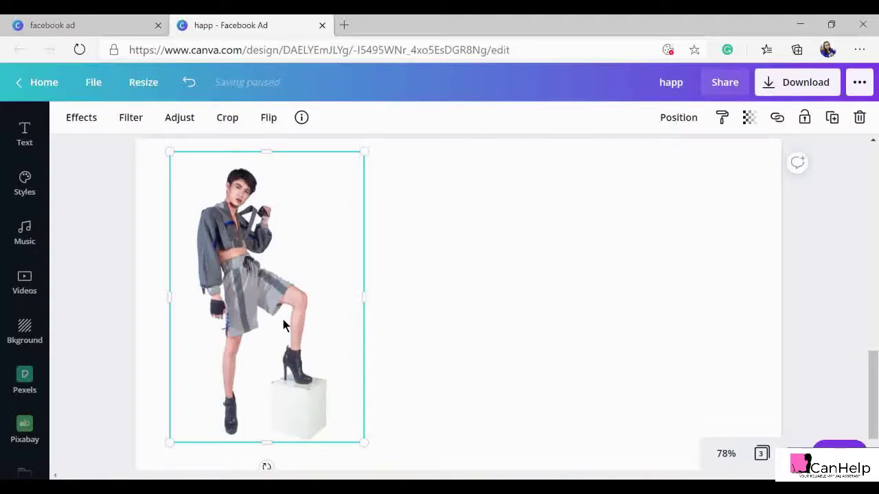
pyautogui.hotkey('ctrl', 'd')
pyautogui.moveTo(331, 308); pyautogui.dragTo(484, 299)
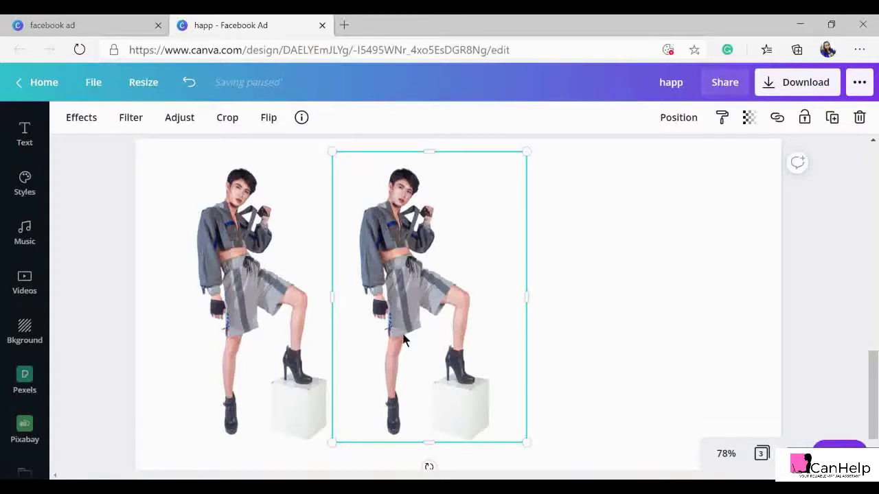
pyautogui.click(595, 312)
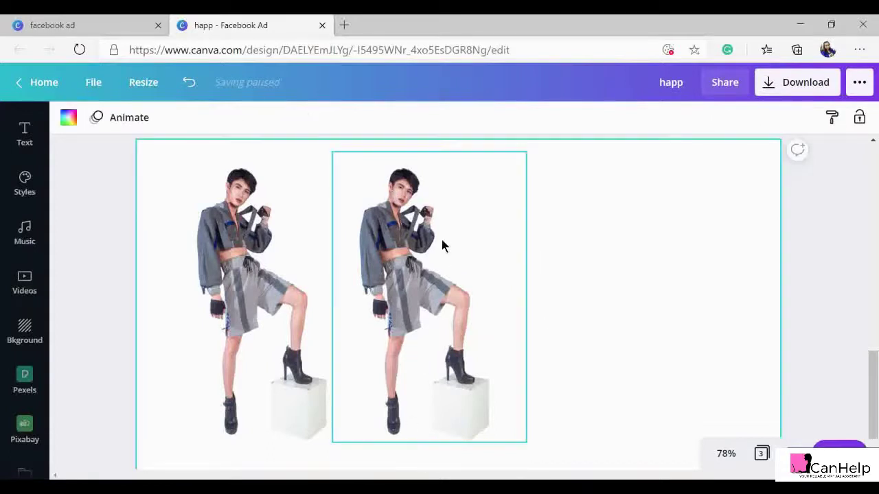
# Browse the Duotone presets for the copied model image and choose Sea Green.
pyautogui.click(401, 270)
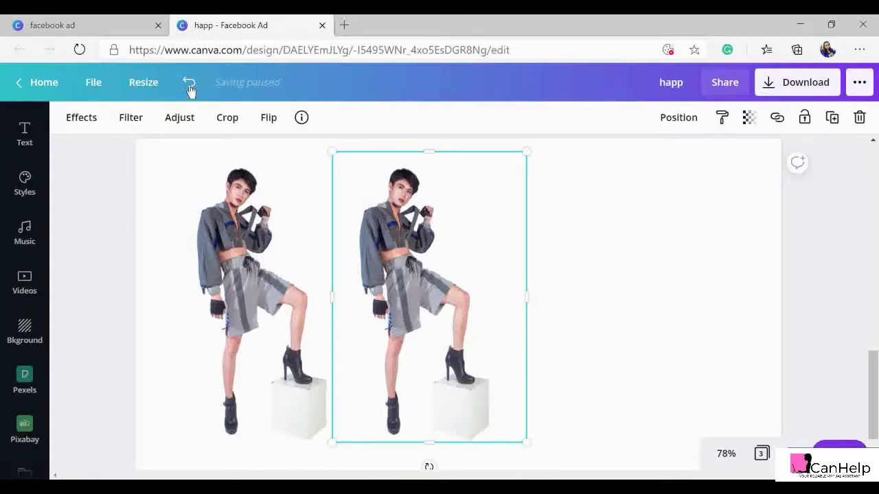
pyautogui.click(80, 117)
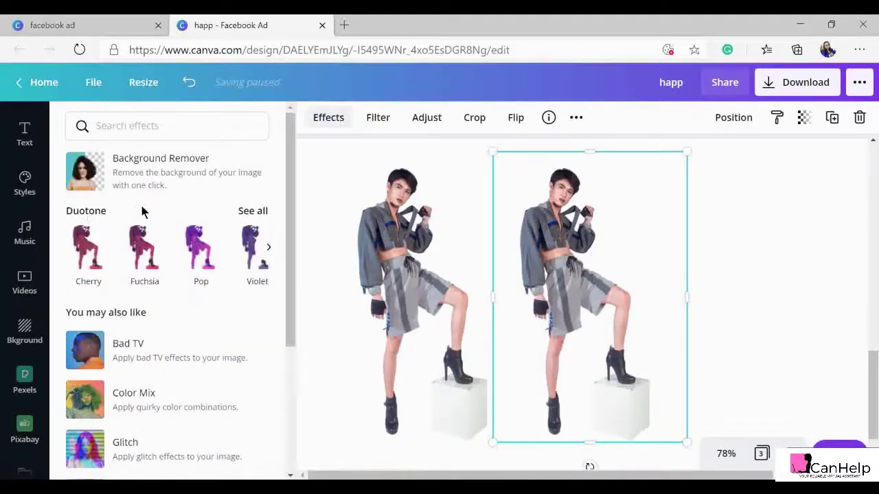
pyautogui.click(253, 213)
pyautogui.scroll(-1, 168, 323)
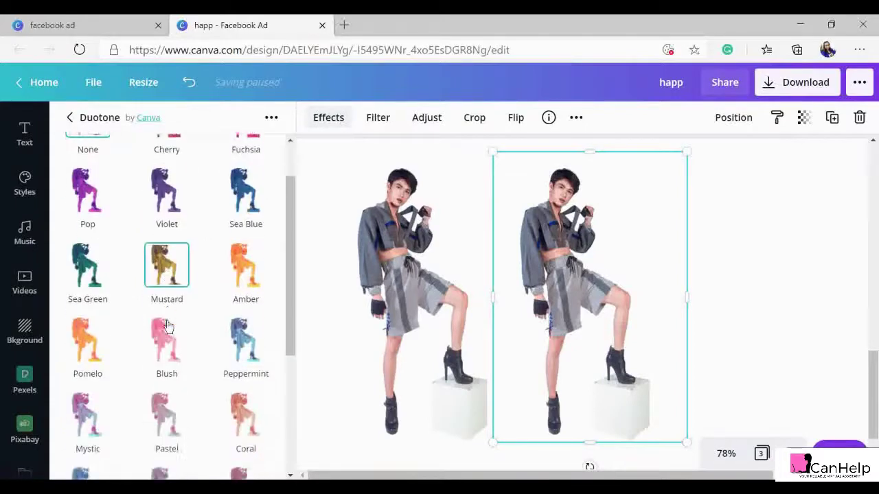
pyautogui.scroll(-4, 168, 324)
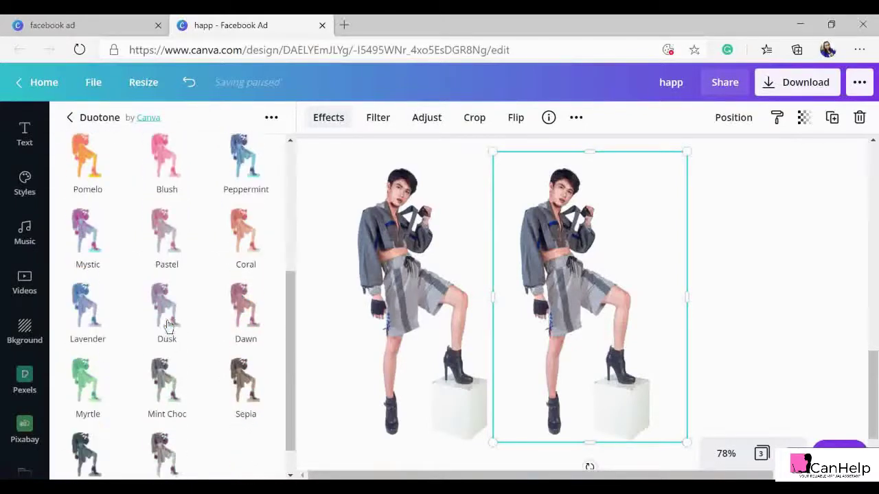
pyautogui.scroll(4, 167, 320)
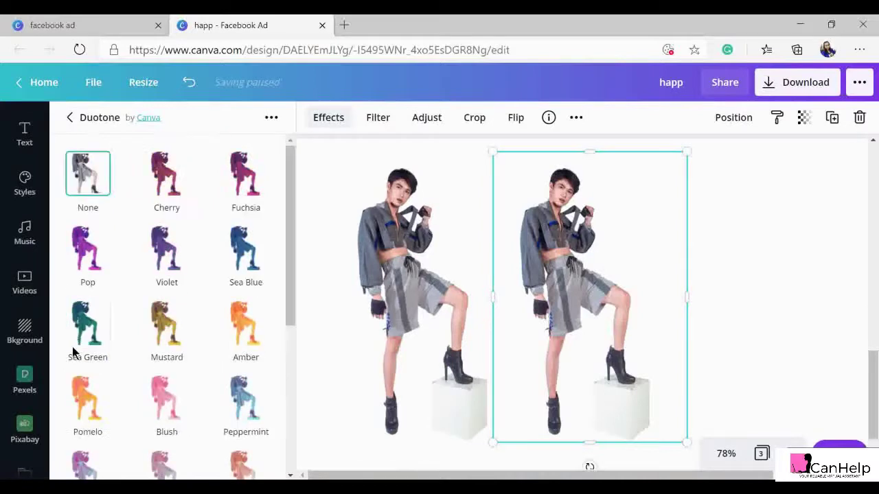
pyautogui.scroll(-3, 84, 329)
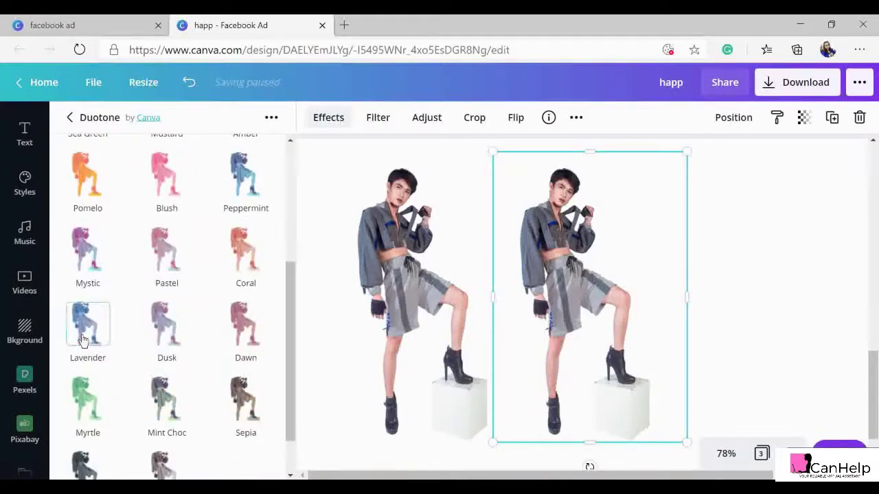
pyautogui.scroll(-1, 198, 327)
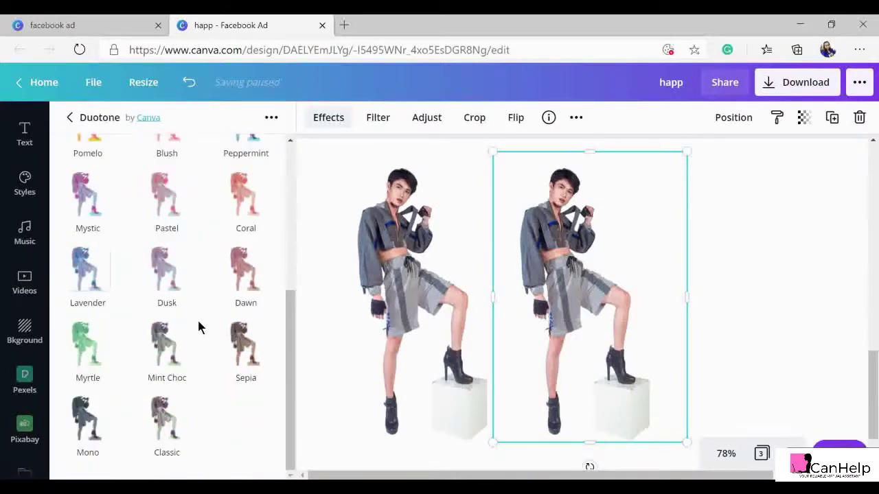
pyautogui.scroll(4, 198, 326)
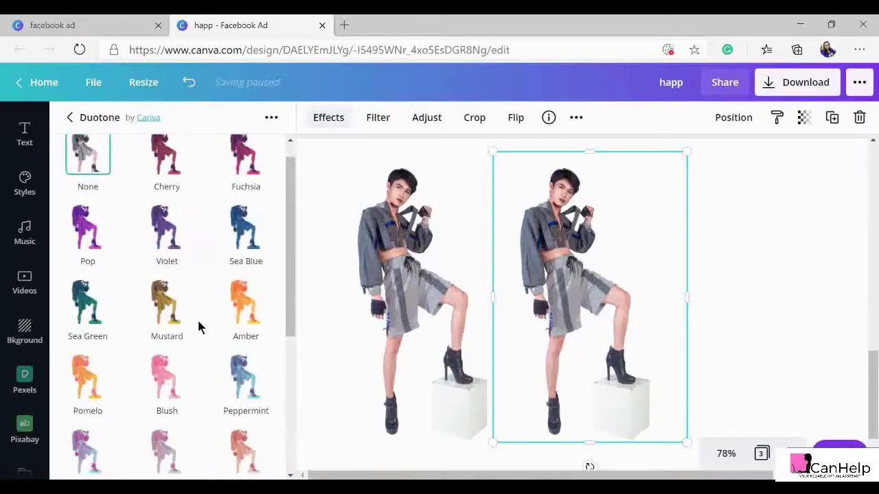
pyautogui.click(90, 319)
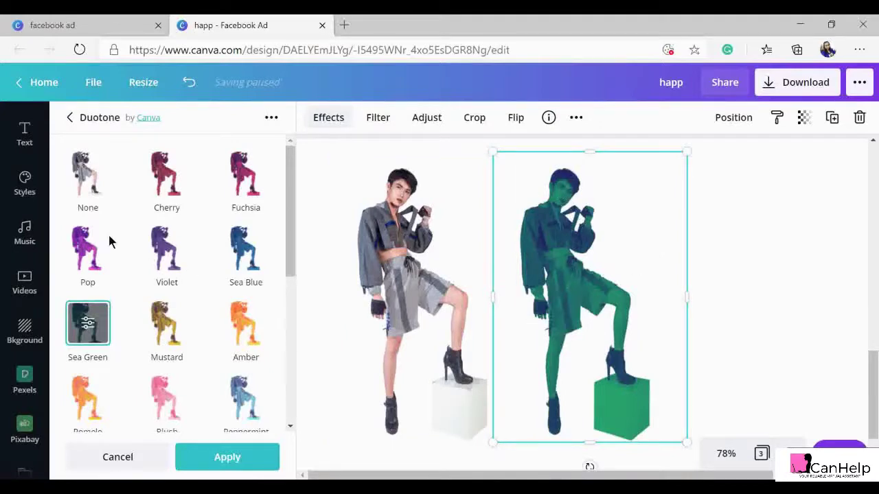
# Check the Sea Green duotone's shadows and highlights colours and copy the highlights colour code #02AA6D.
pyautogui.click(85, 324)
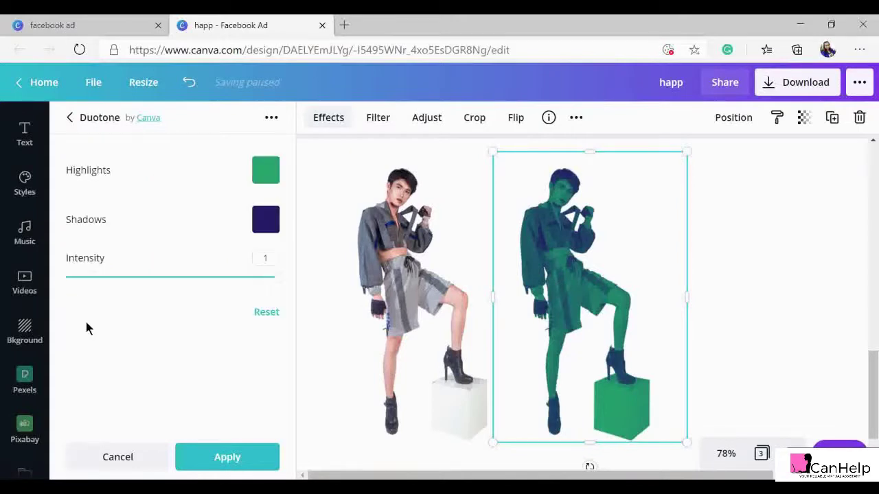
pyautogui.click(267, 230)
pyautogui.click(234, 340)
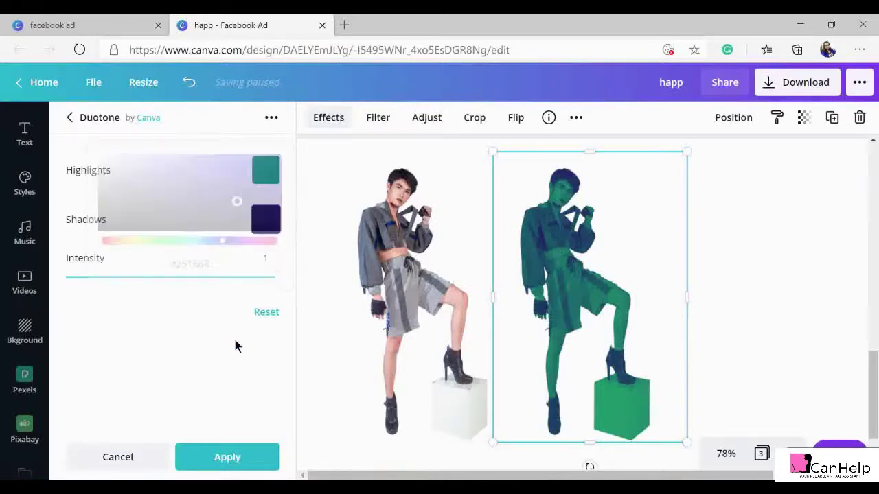
pyautogui.click(263, 187)
pyautogui.moveTo(182, 265); pyautogui.dragTo(168, 264)
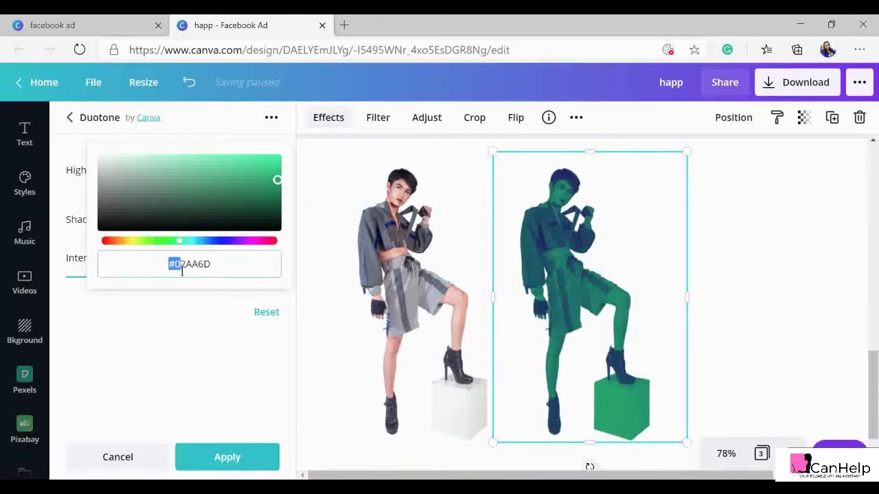
pyautogui.click(178, 367)
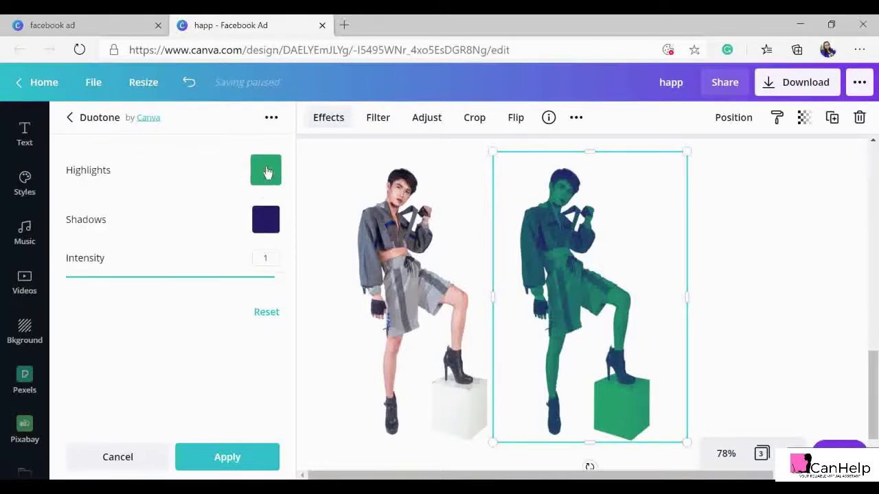
pyautogui.click(266, 172)
pyautogui.click(190, 264)
pyautogui.hotkey('ctrl', 'c')
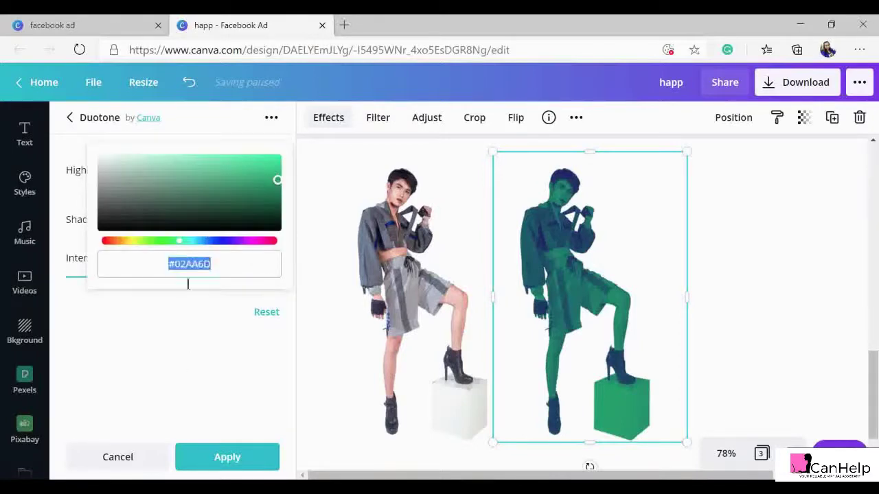
# Set the duotone's shadows colour to #02AA6D as well and apply the effect to make a solid silhouette.
pyautogui.click(192, 350)
pyautogui.click(274, 217)
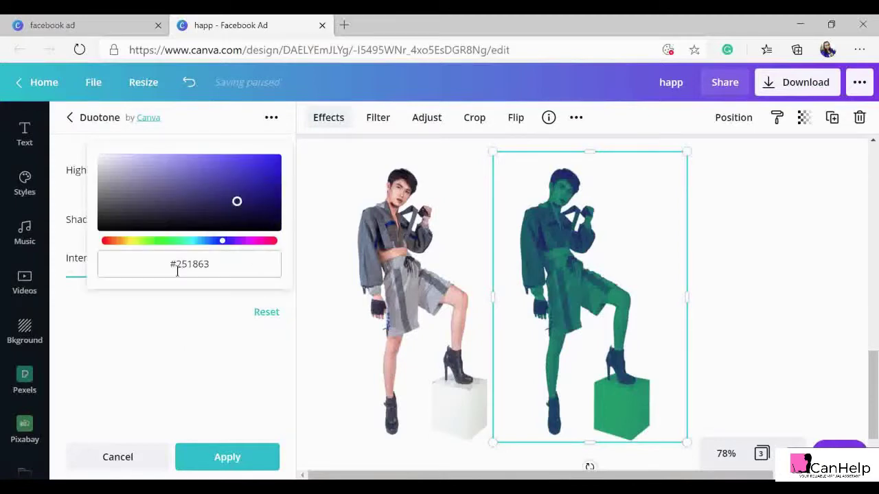
pyautogui.click(177, 270)
pyautogui.hotkey('ctrl', 'v')
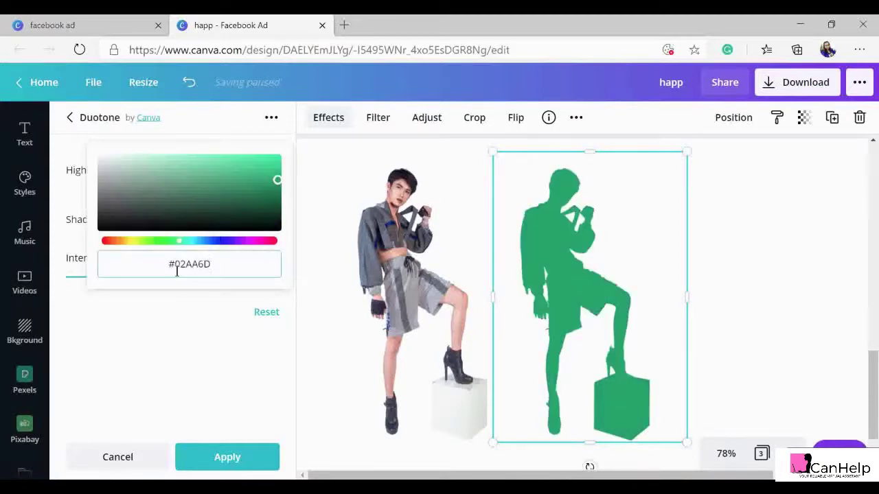
pyautogui.click(228, 320)
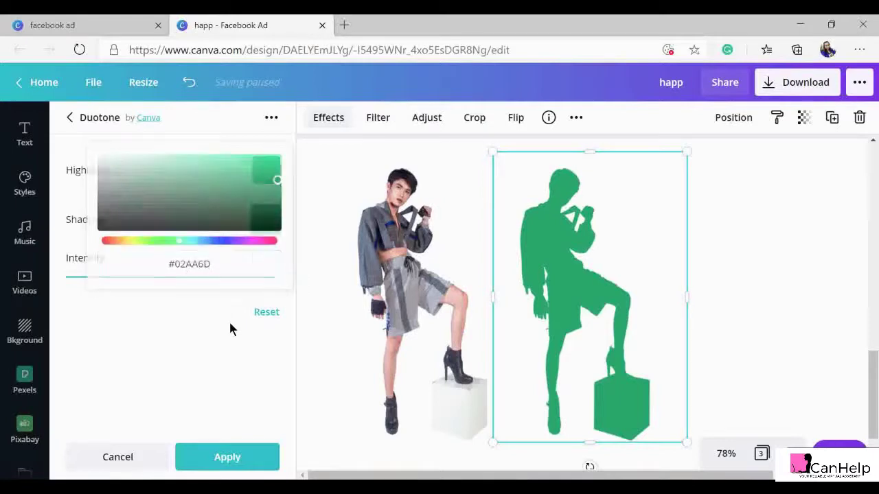
pyautogui.click(233, 459)
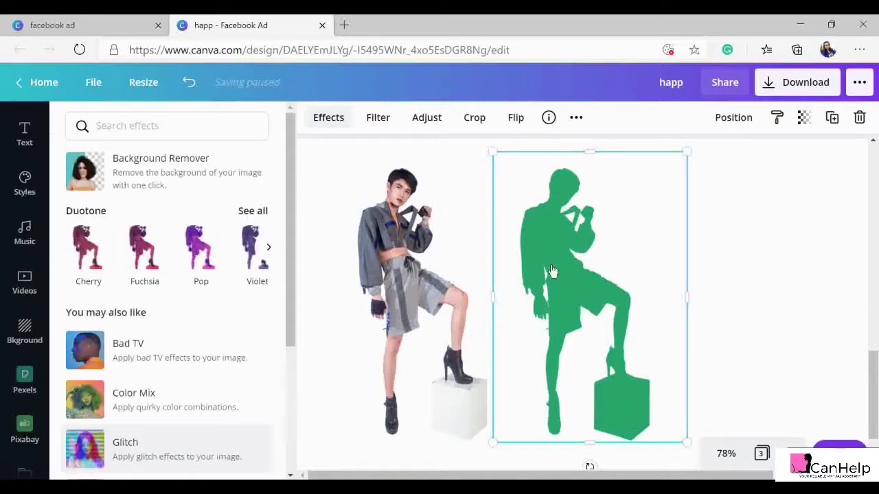
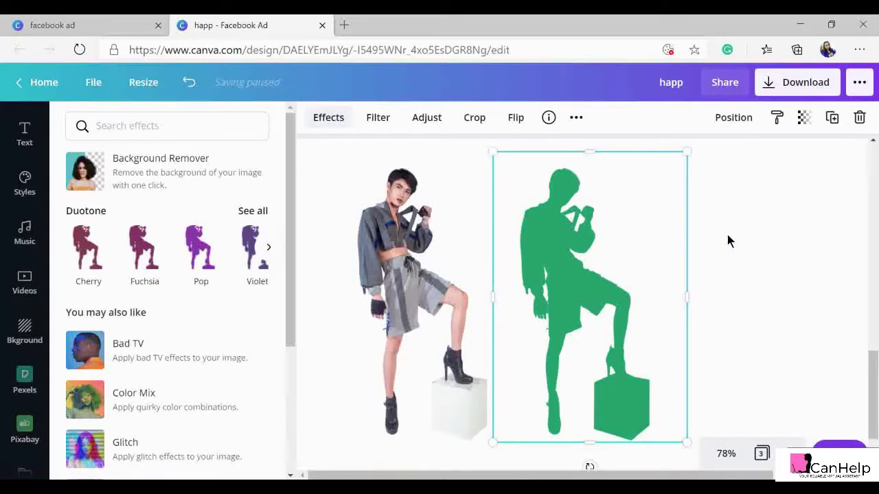
pyautogui.press('Escape')
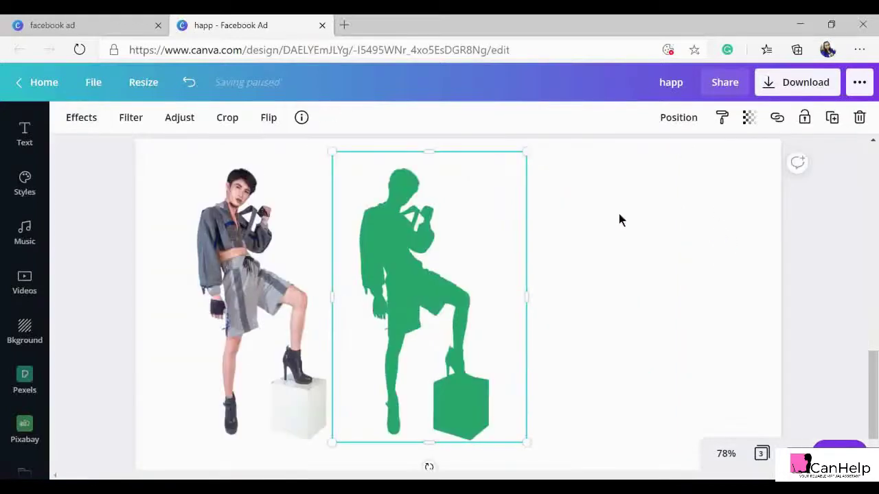
pyautogui.click(580, 258)
pyautogui.click(420, 266)
pyautogui.hotkey('ctrl', 'a')
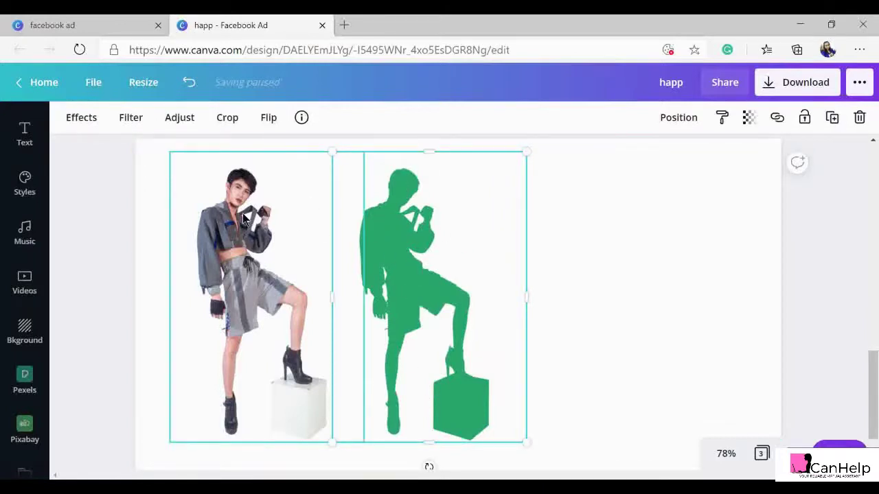
pyautogui.click(368, 237)
pyautogui.keyDown('shift'); pyautogui.click(235, 229); pyautogui.keyUp('shift')
pyautogui.keyDown('shift'); pyautogui.click(264, 237); pyautogui.keyUp('shift')
pyautogui.click(616, 264)
# Soften the edges of the green silhouette with a slight blur adjustment of about 17.
pyautogui.click(390, 249)
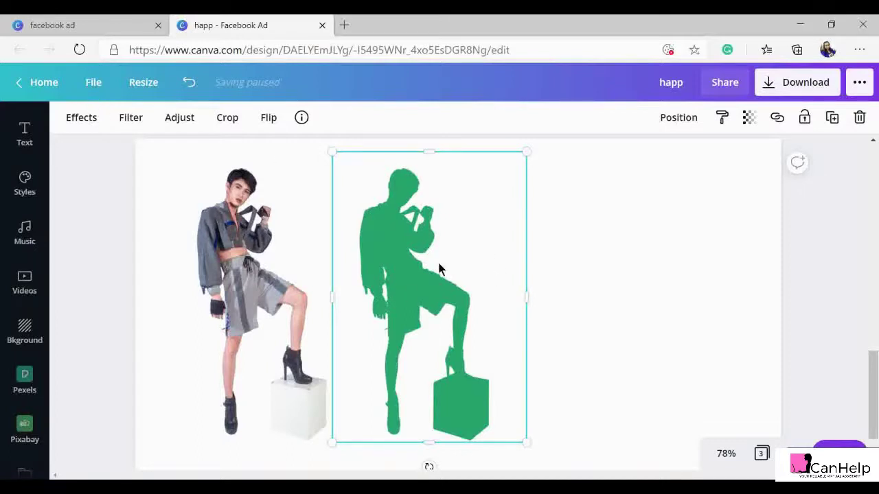
pyautogui.click(179, 117)
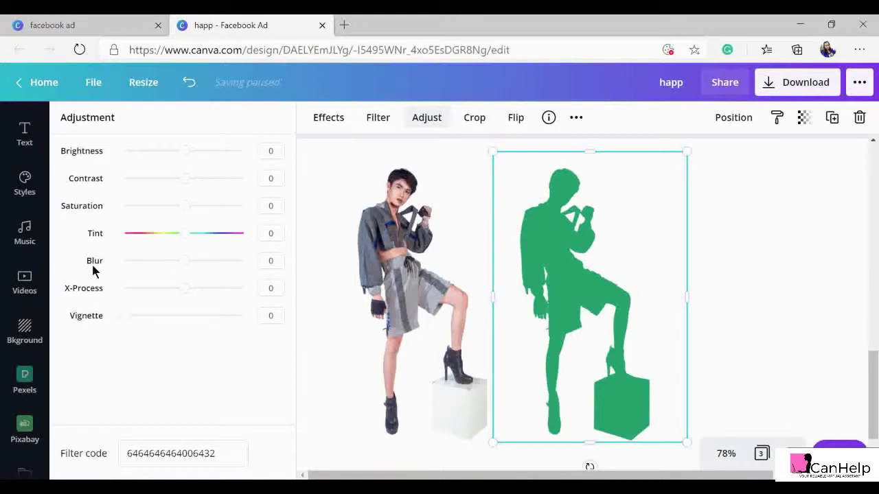
pyautogui.click(188, 265)
pyautogui.moveTo(188, 265); pyautogui.dragTo(195, 264)
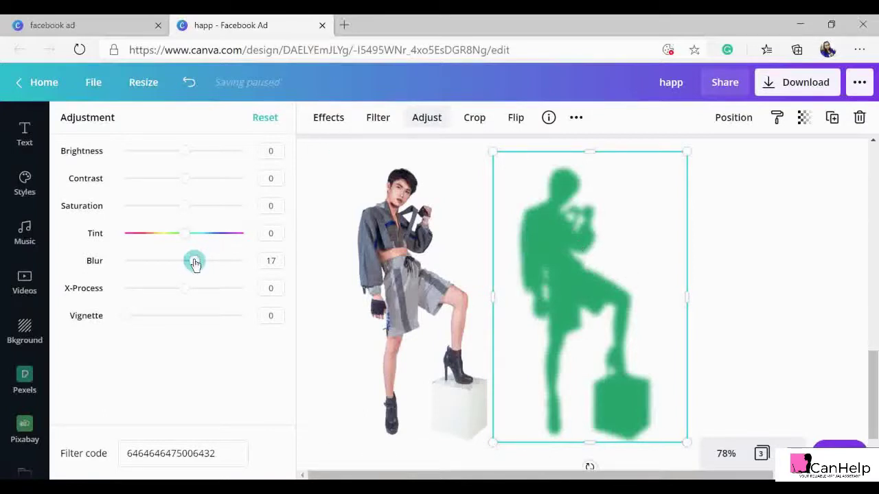
pyautogui.moveTo(195, 262); pyautogui.dragTo(193, 263)
pyautogui.press('Escape')
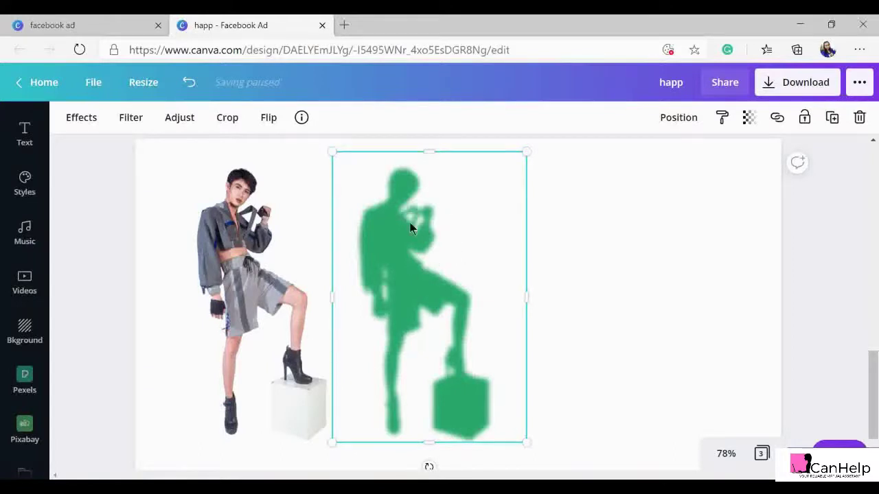
# Enlarge the blurred green silhouette slightly so it is a little bigger than the original model.
pyautogui.keyDown('shift'); pyautogui.click(257, 235); pyautogui.keyUp('shift')
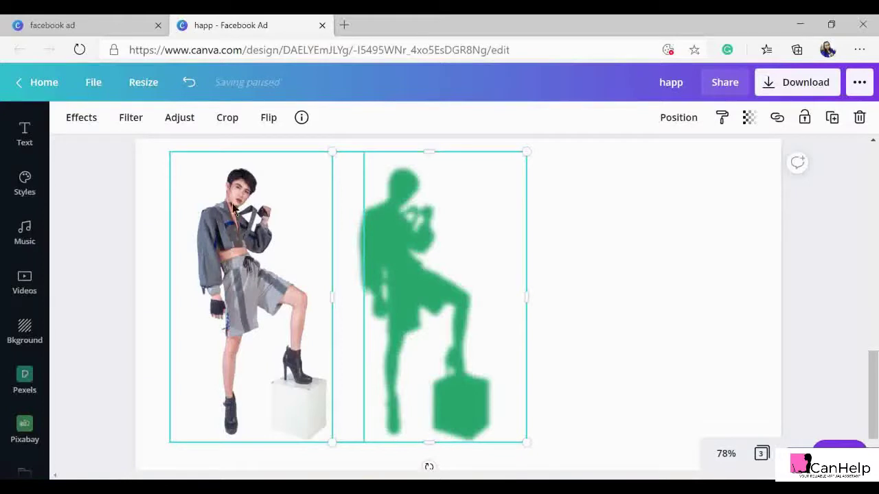
pyautogui.keyDown('shift'); pyautogui.click(265, 265); pyautogui.keyUp('shift')
pyautogui.keyDown('shift'); pyautogui.click(247, 277); pyautogui.keyUp('shift')
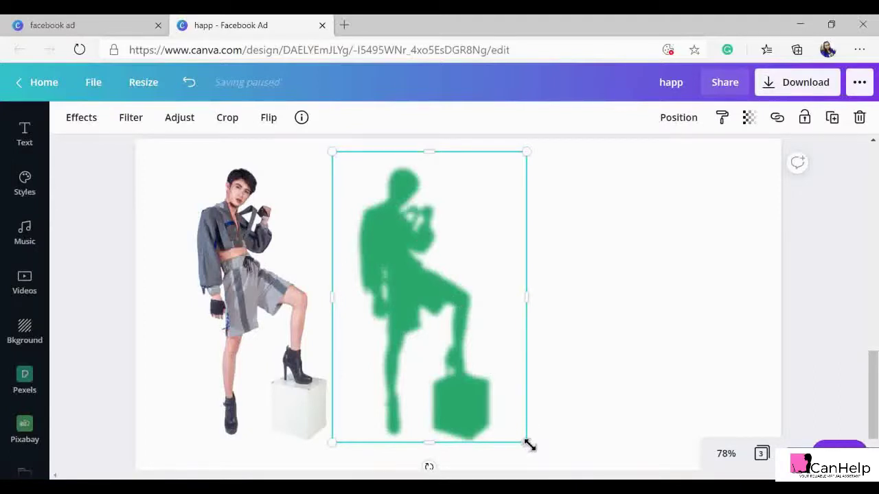
pyautogui.moveTo(529, 446); pyautogui.dragTo(539, 454)
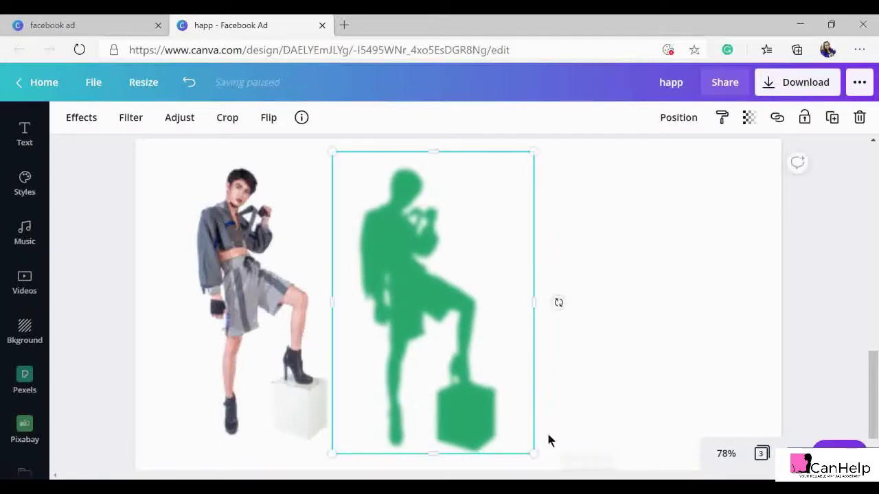
pyautogui.click(641, 370)
pyautogui.click(524, 390)
pyautogui.moveTo(529, 453); pyautogui.dragTo(536, 459)
pyautogui.click(653, 318)
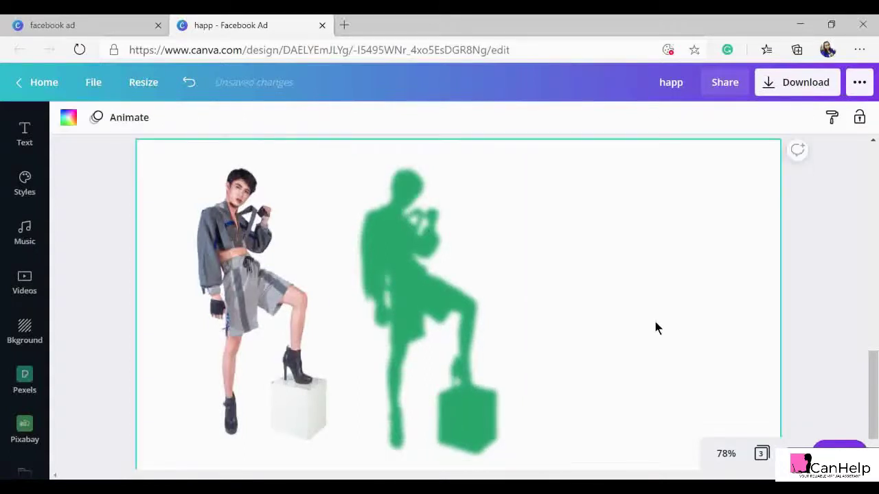
# Bring the original model image forward in the layer order and place it over the blurred green silhouette.
pyautogui.click(227, 280)
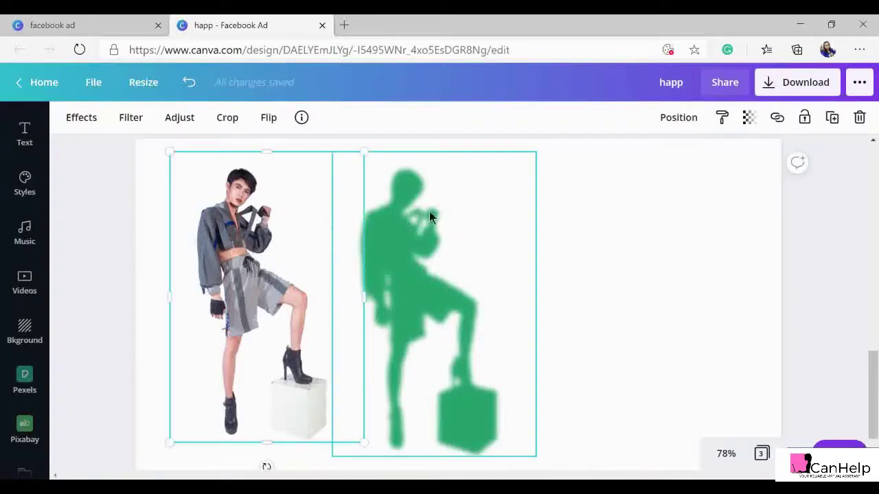
pyautogui.moveTo(243, 249)
pyautogui.mouseDown()
pyautogui.moveTo(404, 239)
pyautogui.moveTo(242, 241)
pyautogui.mouseUp()
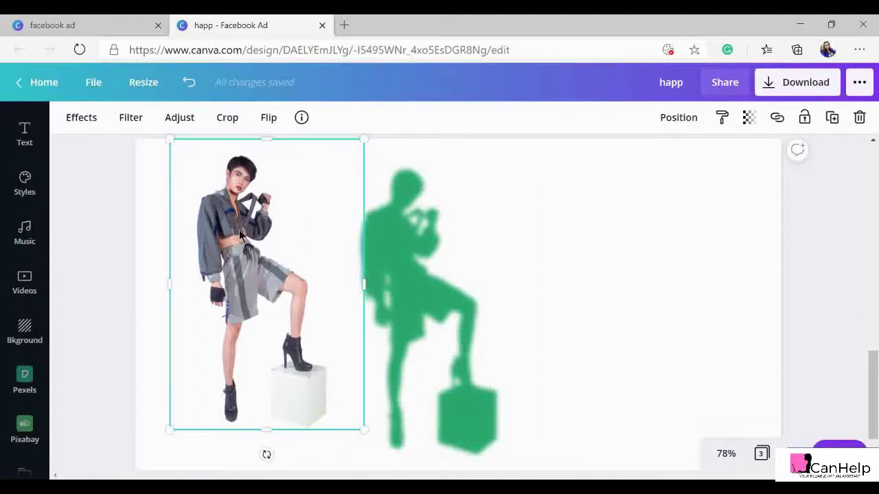
pyautogui.rightClick(275, 218)
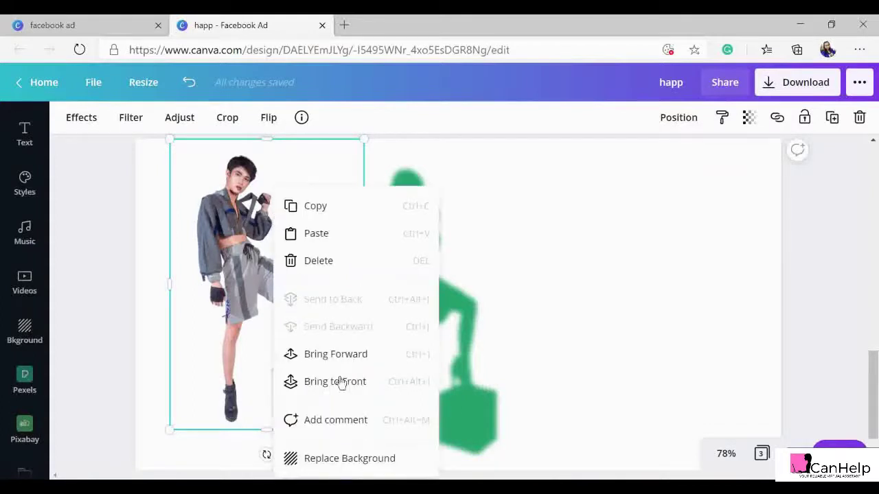
pyautogui.click(675, 119)
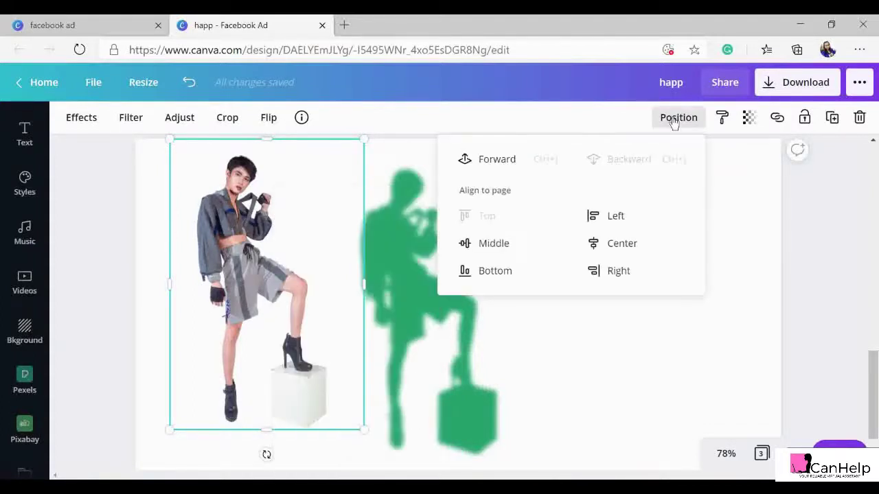
pyautogui.click(484, 160)
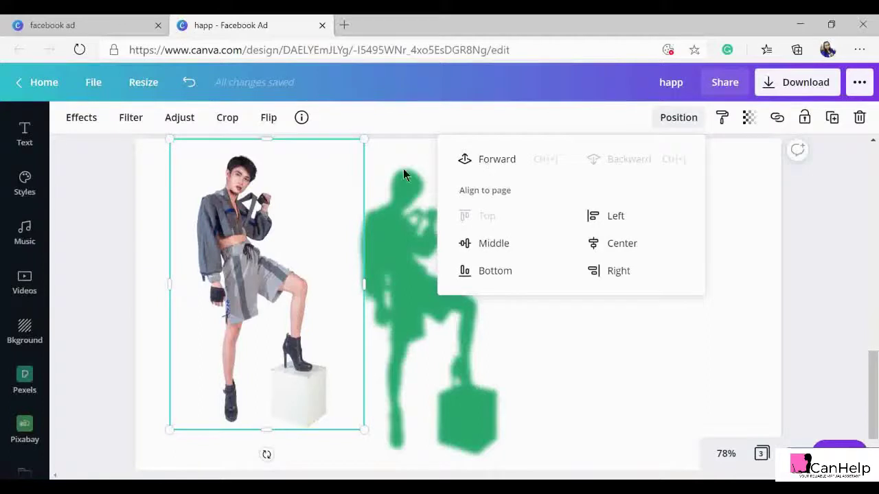
pyautogui.click(278, 253)
pyautogui.moveTo(278, 253); pyautogui.dragTo(315, 260)
pyautogui.click(678, 118)
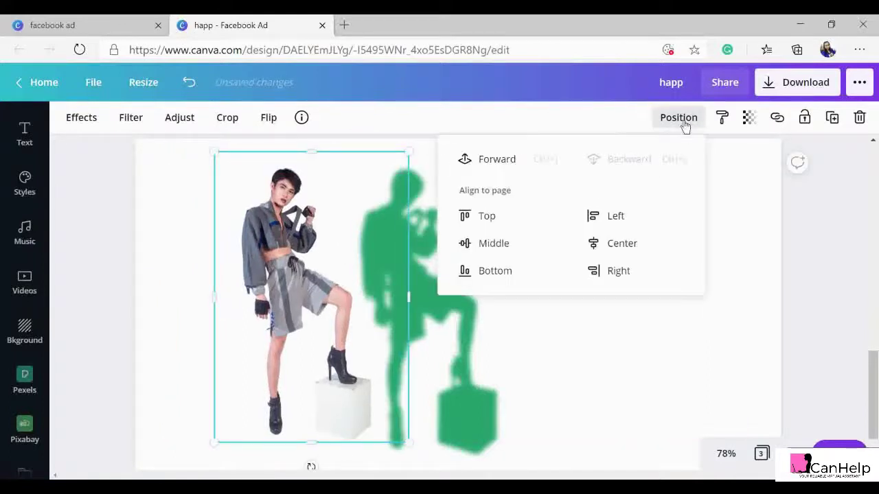
pyautogui.click(490, 159)
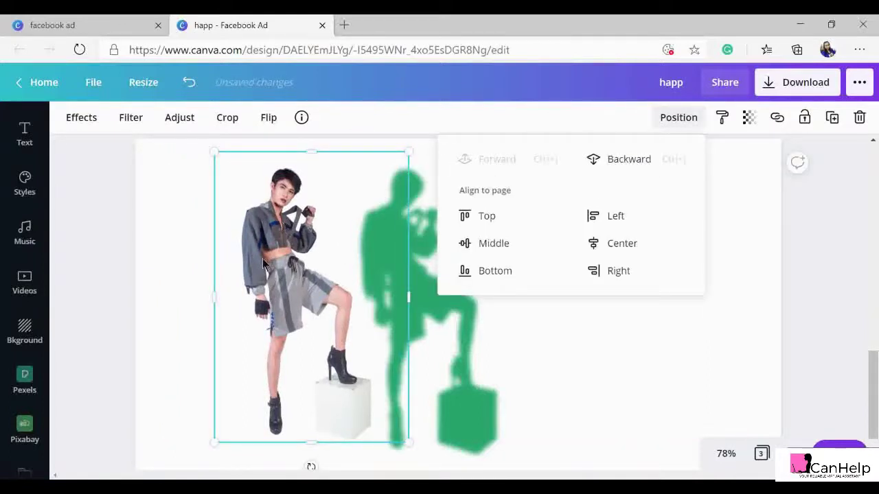
pyautogui.moveTo(293, 268); pyautogui.dragTo(413, 271)
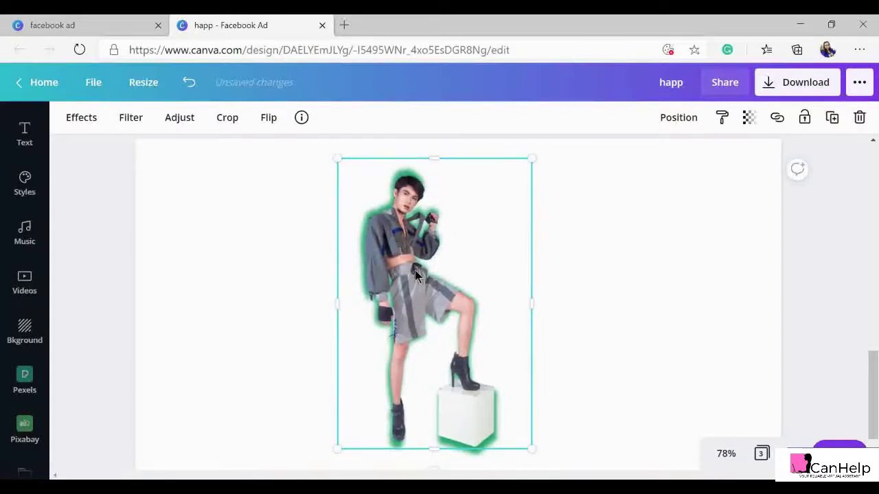
pyautogui.click(657, 305)
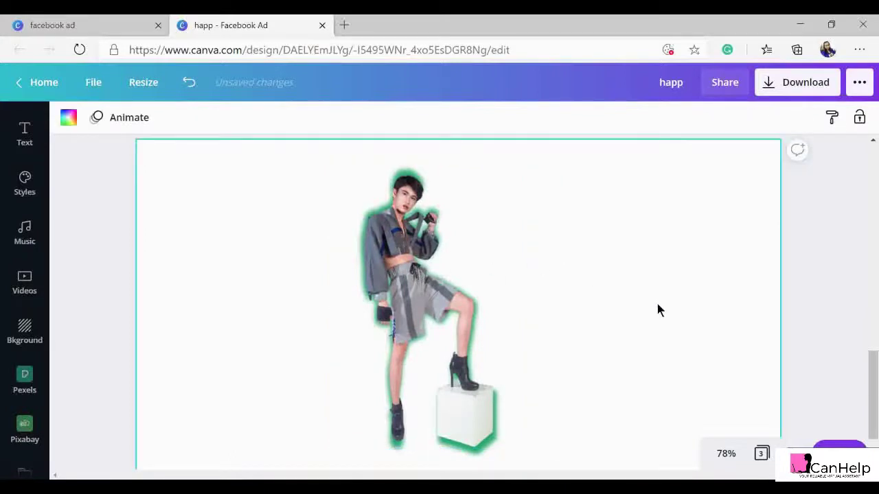
# Shrink the green silhouette slightly and shift the model over it to even out the glowing outline.
pyautogui.click(527, 454)
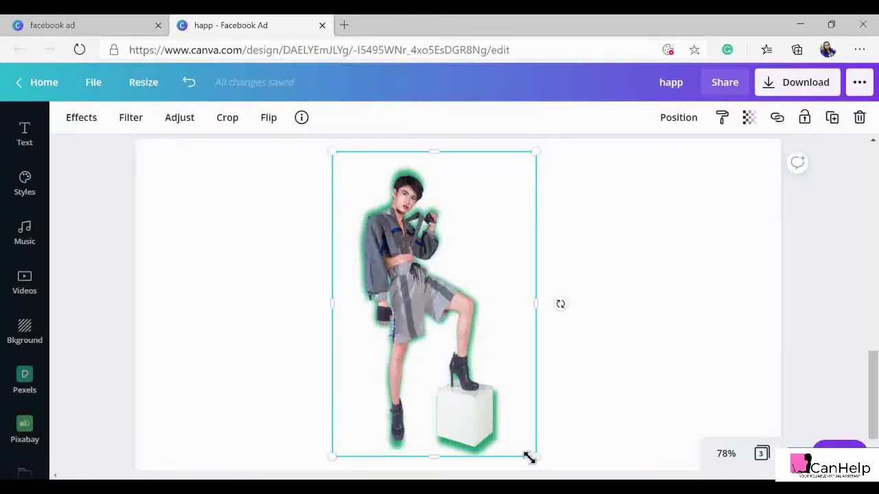
pyautogui.moveTo(537, 459); pyautogui.dragTo(536, 457)
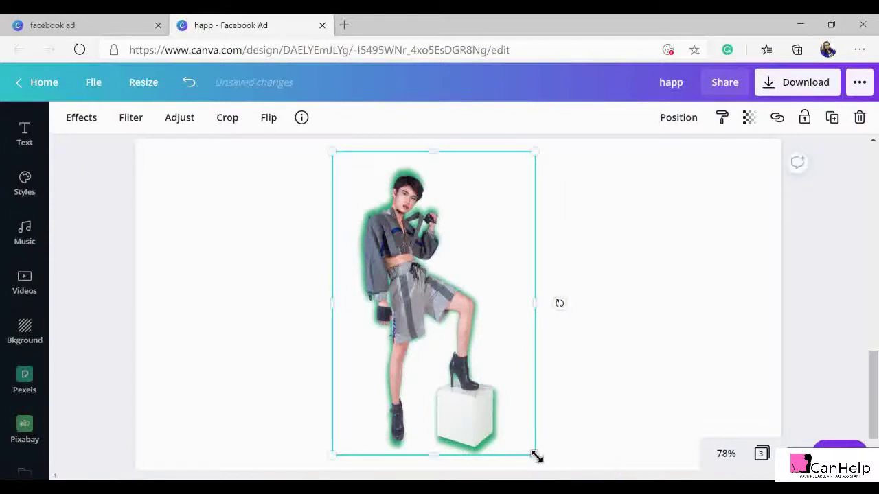
pyautogui.click(595, 351)
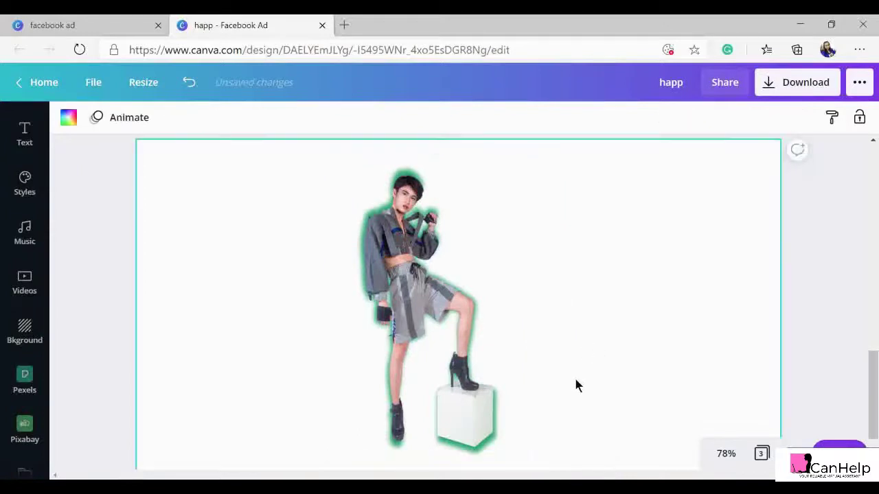
pyautogui.click(519, 454)
pyautogui.moveTo(532, 454); pyautogui.dragTo(539, 449)
pyautogui.click(608, 394)
pyautogui.click(469, 301)
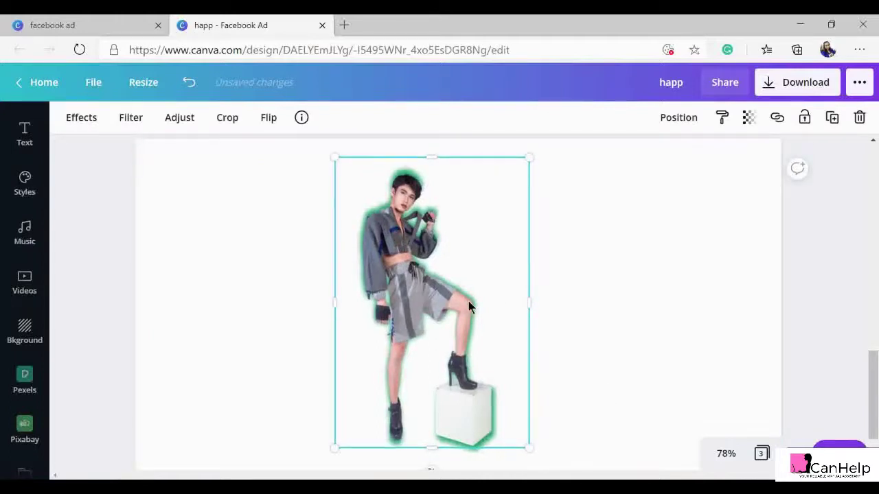
pyautogui.click(665, 294)
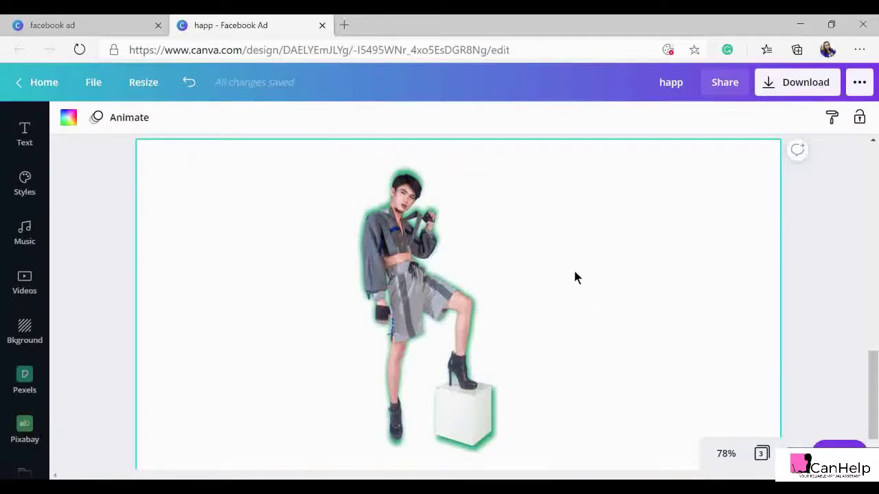
# Fine-tune the model's position over the silhouette so the green glow surrounds the figure evenly.
pyautogui.scroll(3, 575, 278)
pyautogui.scroll(-4, 575, 277)
pyautogui.scroll(3, 576, 278)
pyautogui.scroll(-3, 576, 277)
pyautogui.scroll(1, 575, 278)
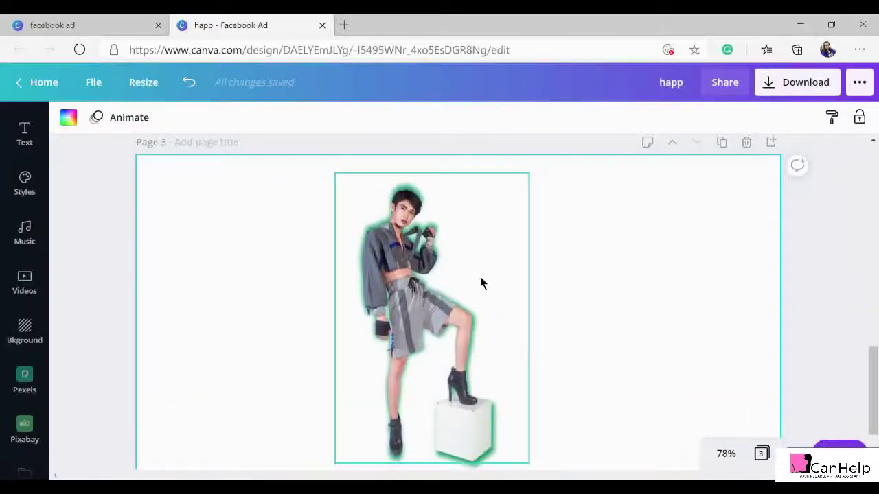
pyautogui.click(446, 256)
pyautogui.moveTo(513, 262); pyautogui.dragTo(519, 245)
pyautogui.moveTo(412, 245)
pyautogui.mouseDown()
pyautogui.moveTo(440, 237)
pyautogui.moveTo(408, 262)
pyautogui.mouseUp()
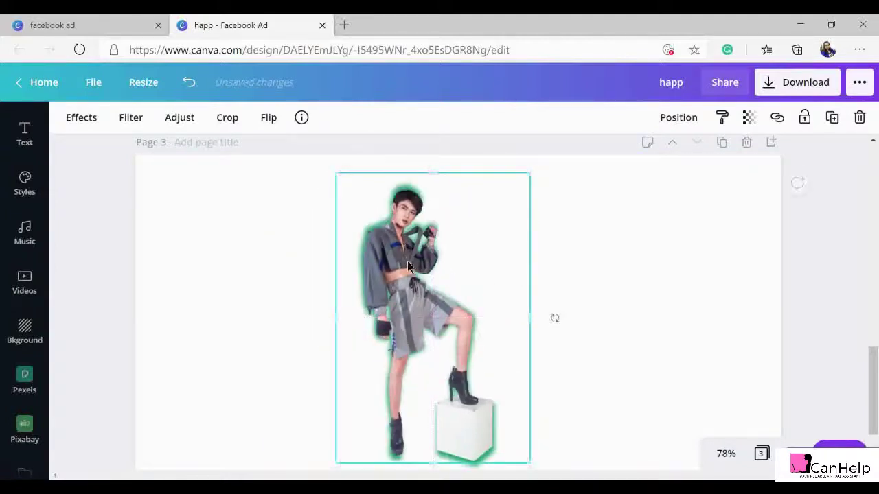
pyautogui.click(593, 227)
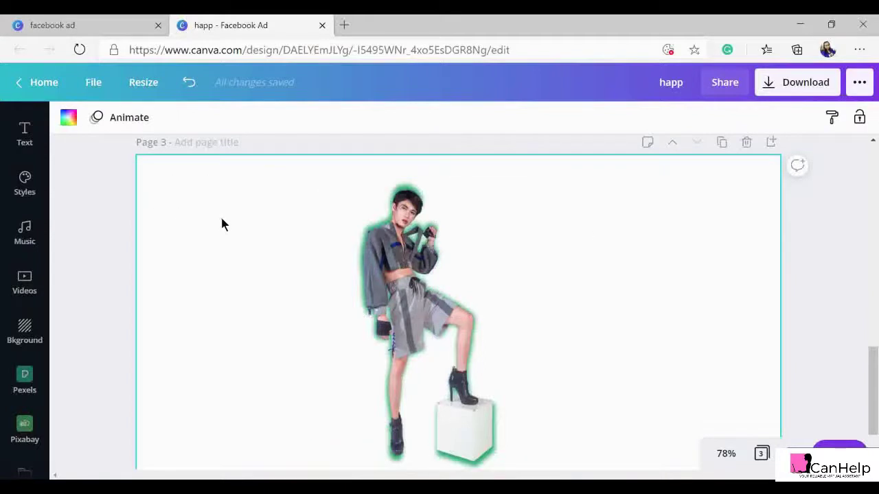
# Group the model with its green glow silhouette.
pyautogui.hotkey('ctrl', 'a')
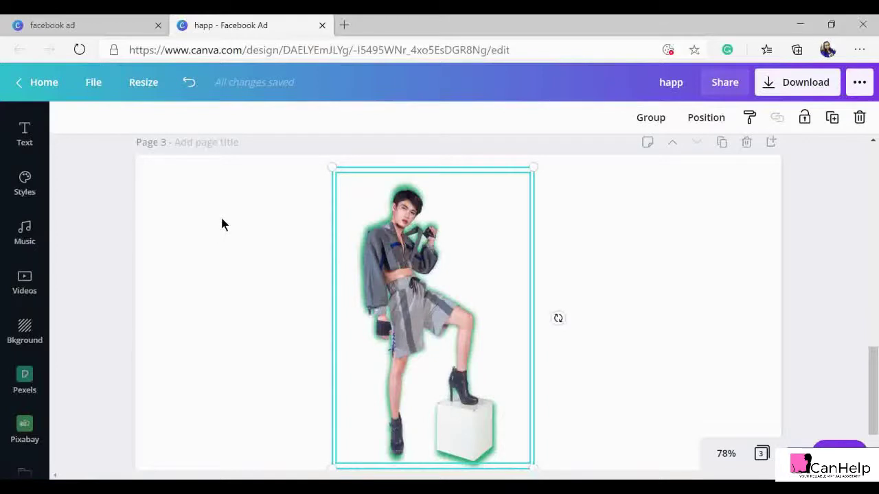
pyautogui.click(651, 119)
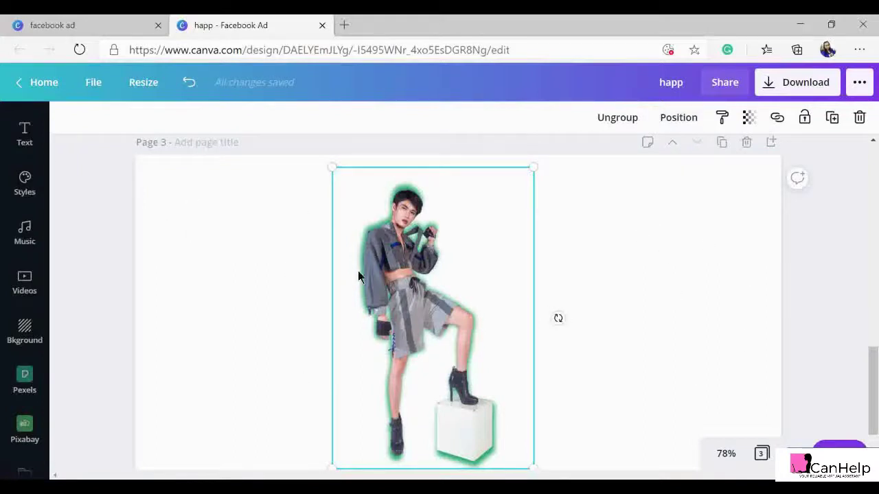
pyautogui.click(302, 165)
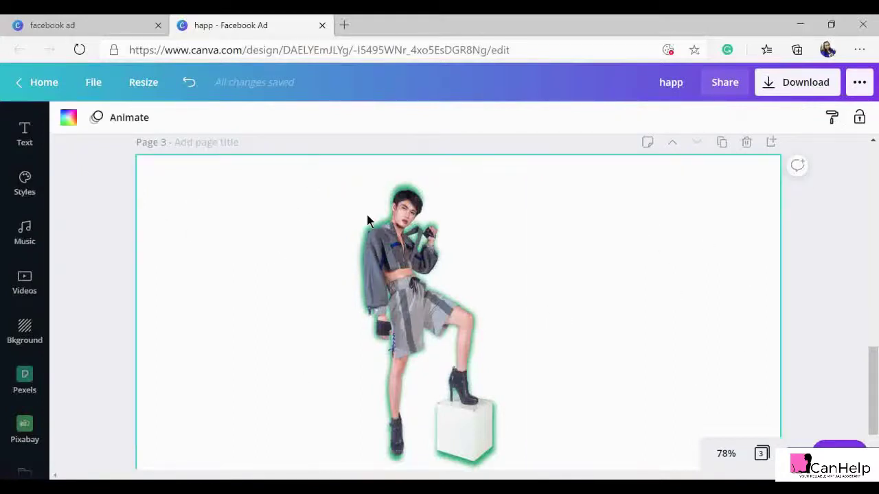
# Move the glowing model group to the left edge of page 3 and enlarge it to fill the page height.
pyautogui.click(408, 224)
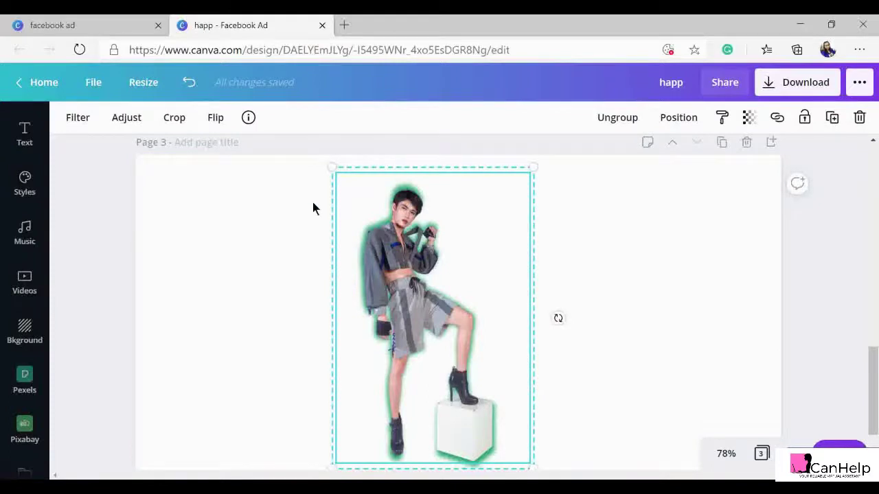
pyautogui.click(567, 232)
pyautogui.moveTo(543, 246); pyautogui.dragTo(414, 252)
pyautogui.moveTo(299, 248); pyautogui.dragTo(227, 241)
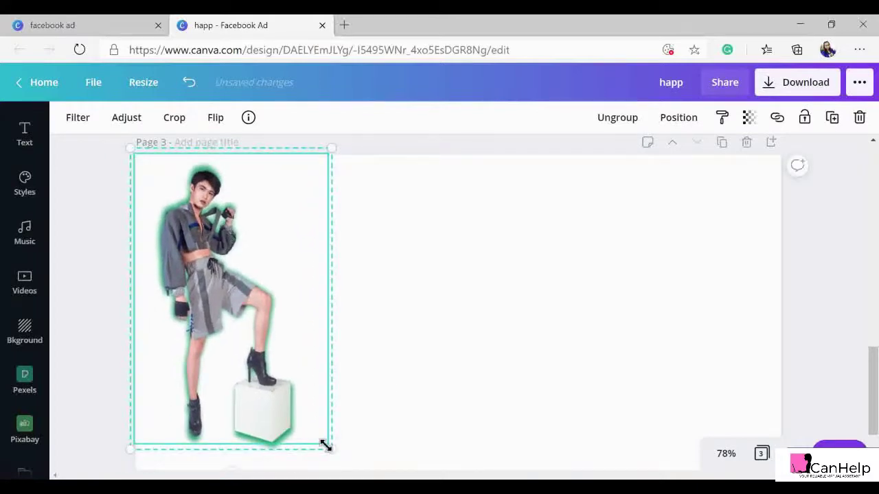
pyautogui.moveTo(333, 453); pyautogui.dragTo(351, 469)
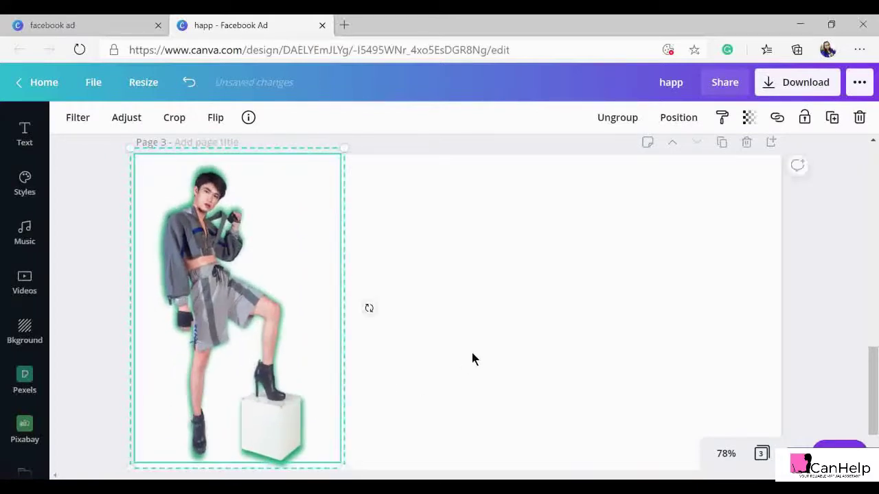
pyautogui.click(471, 349)
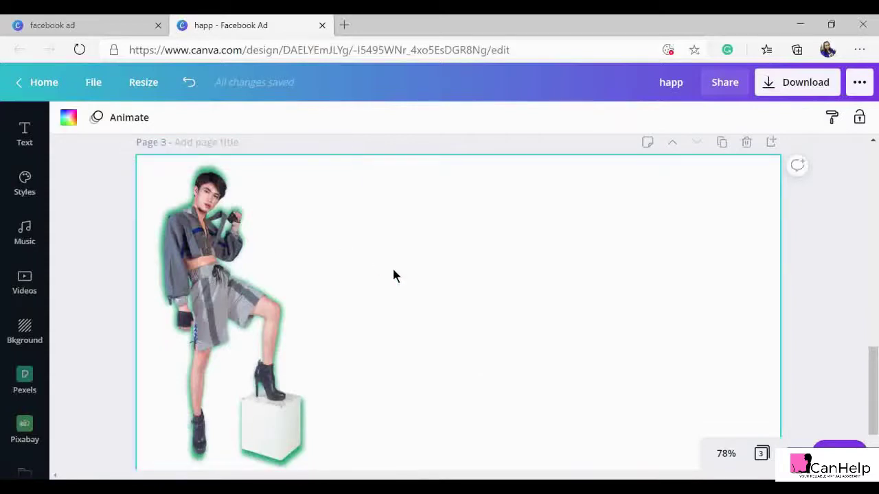
# Examine the finished ad on page 2, including its glowing model, neon Glow-Up heading and subheading.
pyautogui.scroll(10, 406, 284)
pyautogui.scroll(-3, 406, 284)
pyautogui.scroll(-3, 355, 302)
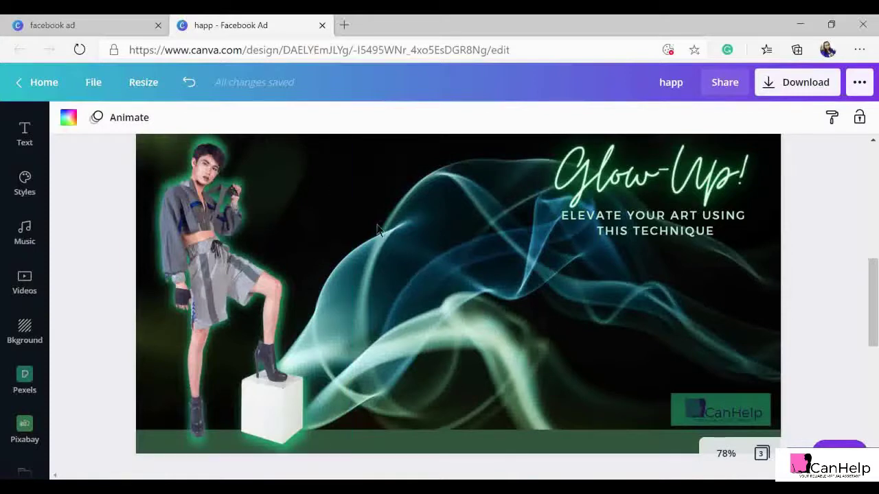
pyautogui.scroll(1, 477, 318)
pyautogui.click(672, 252)
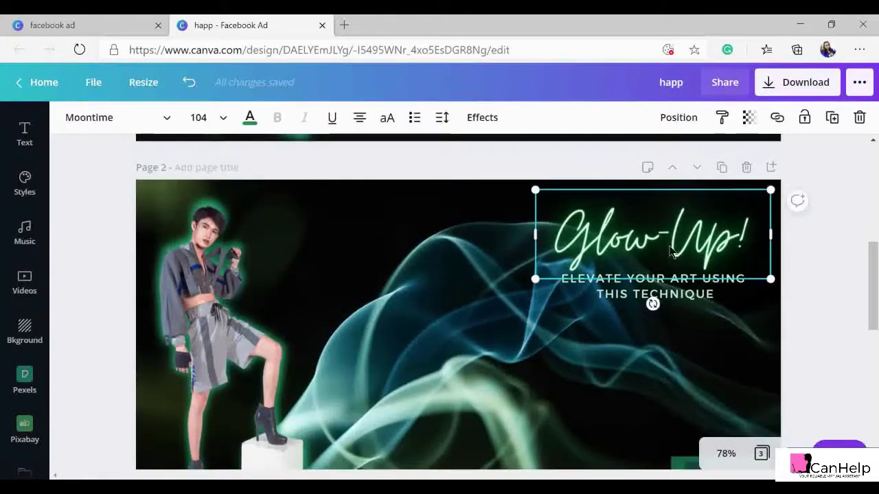
pyautogui.click(686, 297)
pyautogui.scroll(-5, 505, 343)
pyautogui.scroll(-1, 504, 343)
pyautogui.scroll(4, 504, 343)
pyautogui.scroll(-3, 505, 343)
pyautogui.scroll(5, 504, 343)
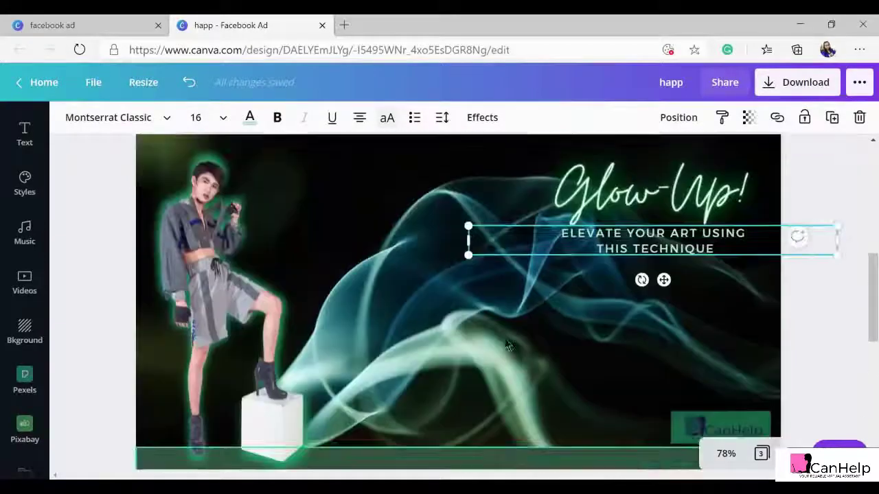
pyautogui.scroll(-3, 347, 368)
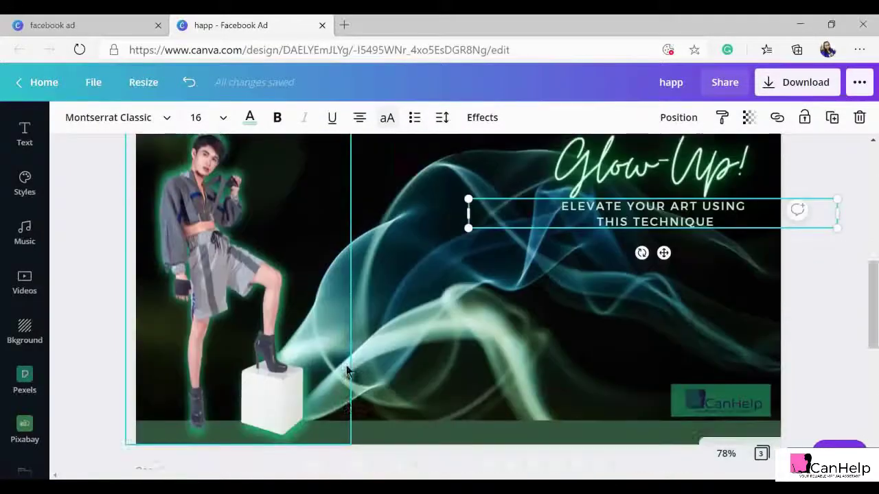
pyautogui.scroll(2, 594, 351)
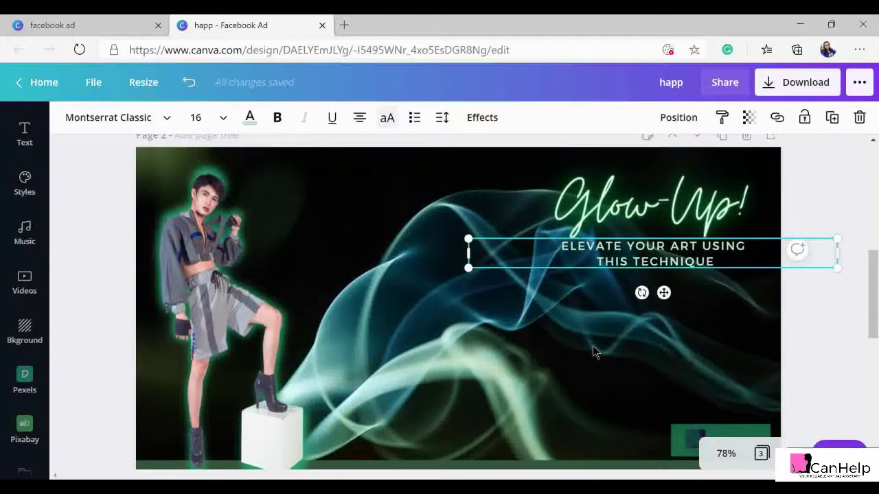